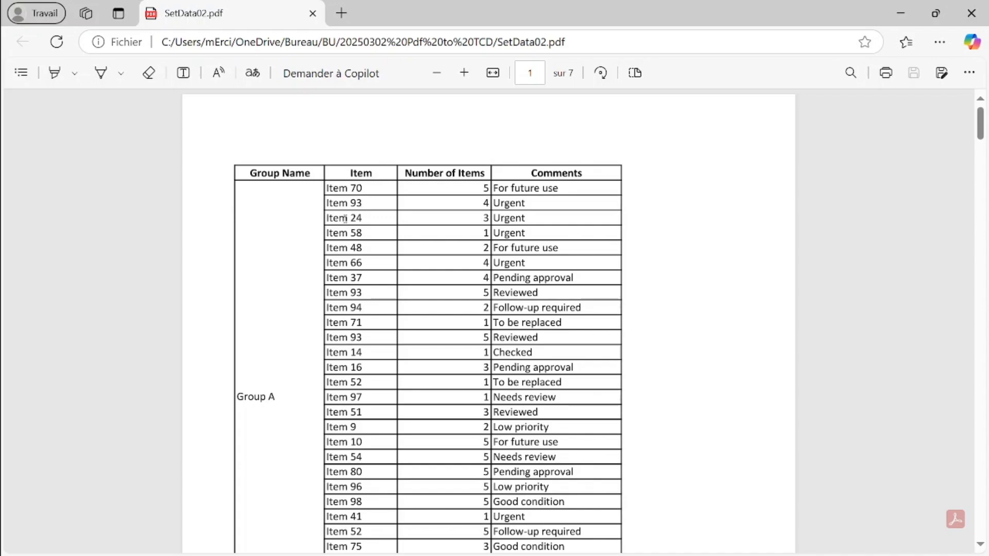
# Examine how the grouped item table runs across the pages of SetData02.pdf
pyautogui.scroll(-15, 383, 256)
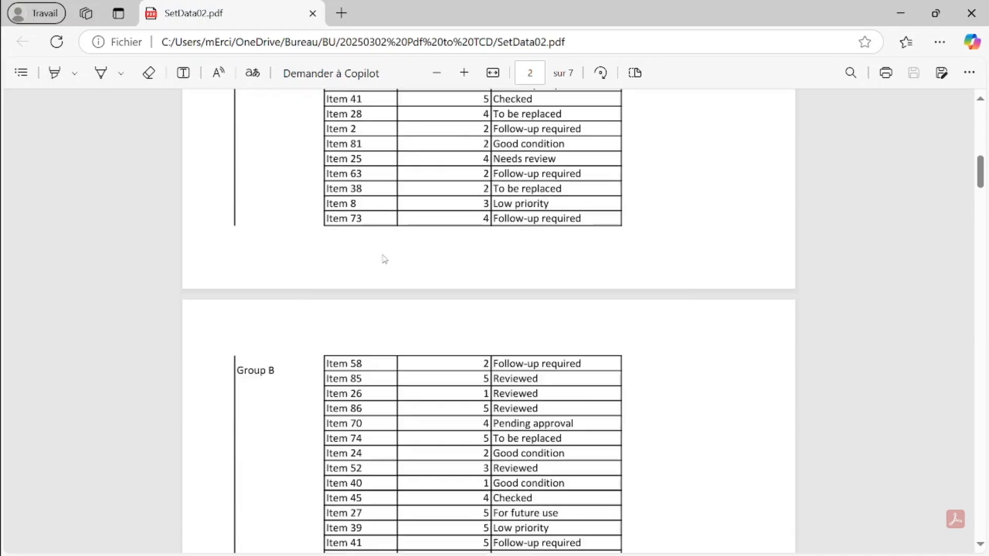
pyautogui.scroll(-15, 384, 259)
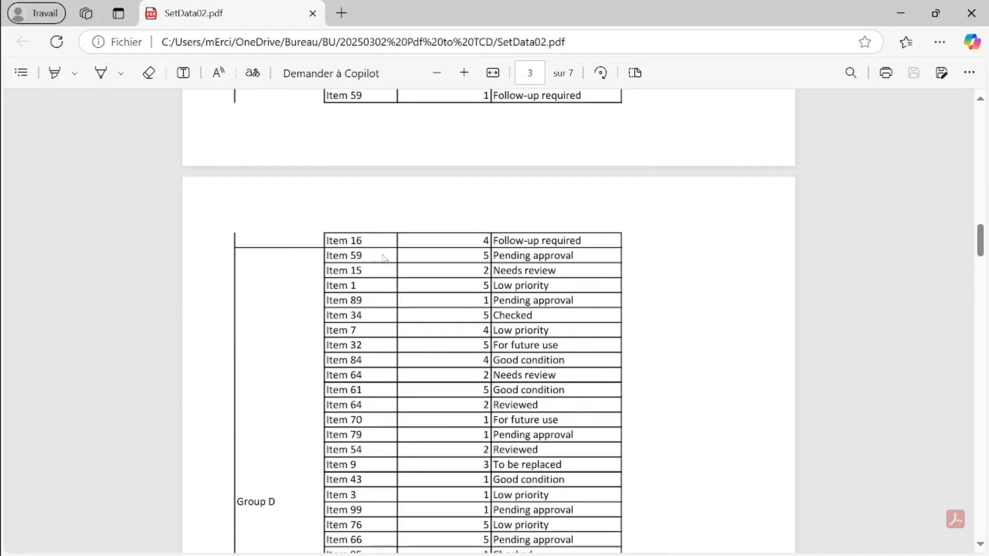
pyautogui.scroll(-20, 384, 259)
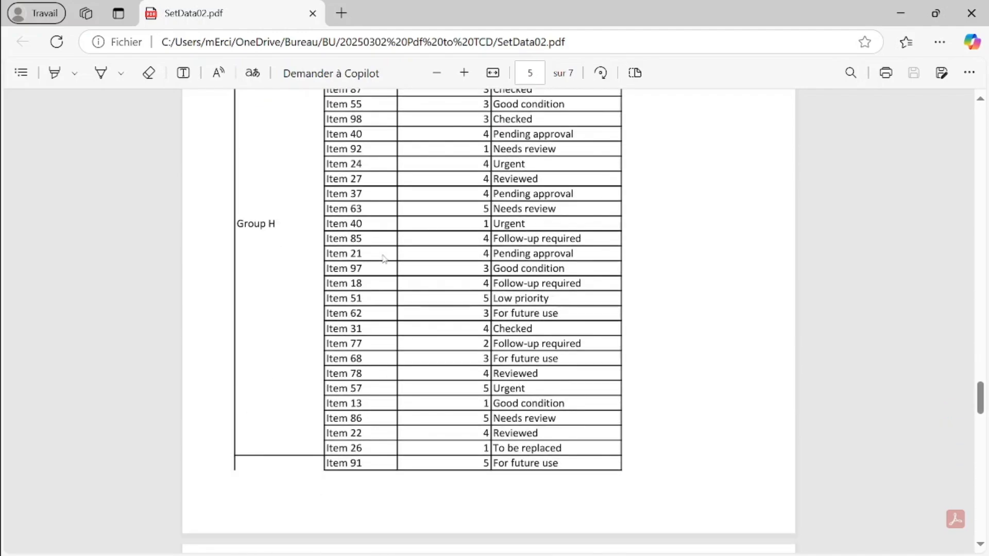
pyautogui.scroll(-10, 385, 259)
pyautogui.scroll(10, 384, 259)
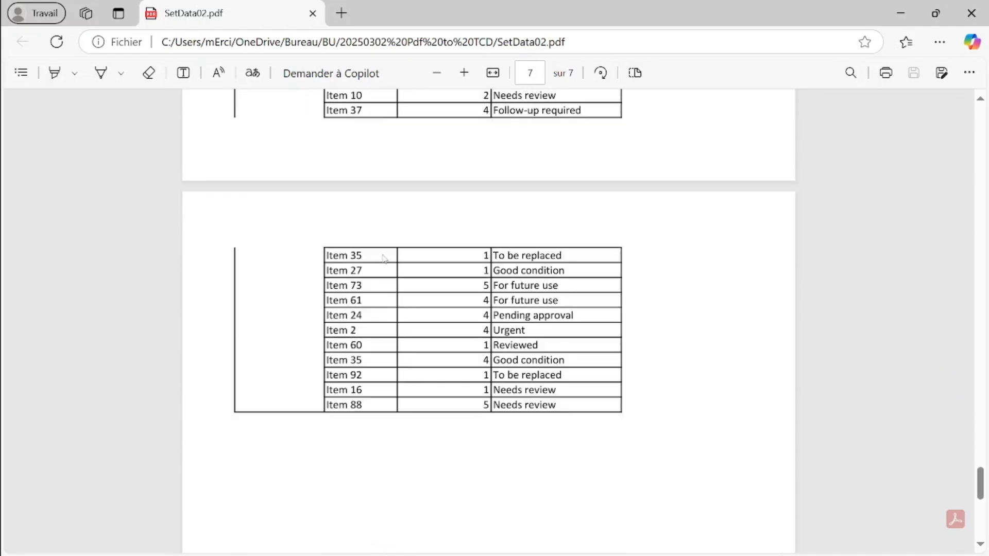
pyautogui.scroll(6, 385, 259)
# Switch to the blank Excel workbook and import SetData02.pdf as a PDF data source
pyautogui.hotkey('alt', 'Tab')
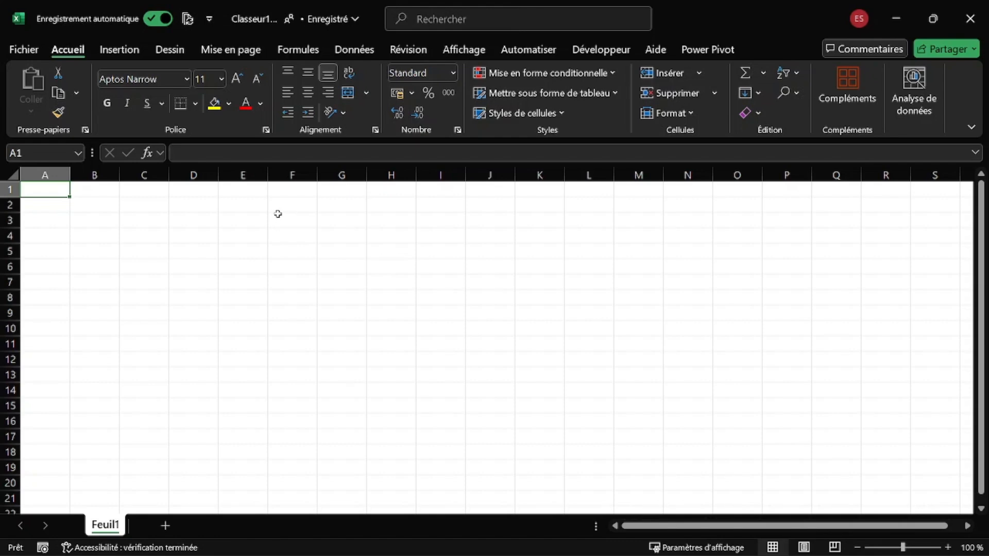
pyautogui.click(359, 54)
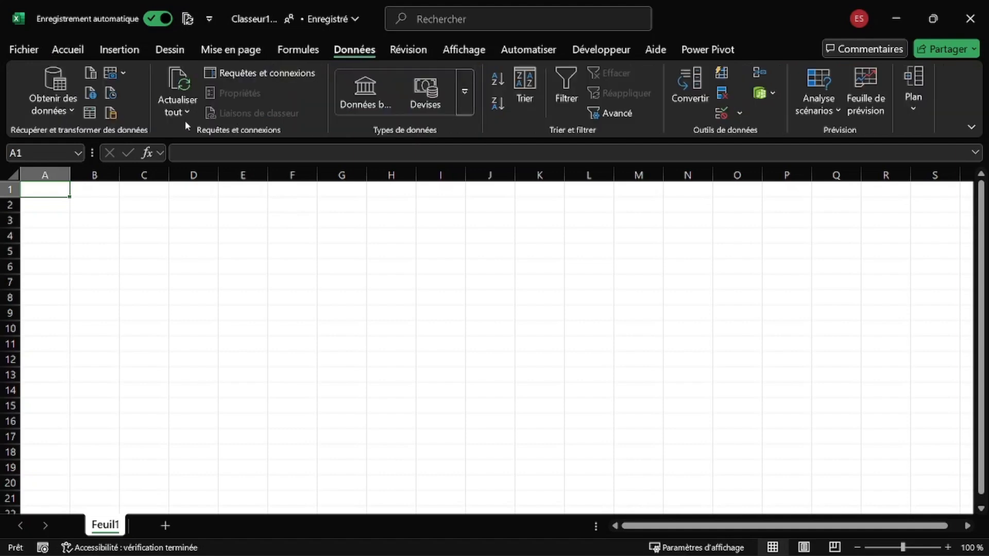
pyautogui.click(60, 110)
pyautogui.moveTo(134, 135)
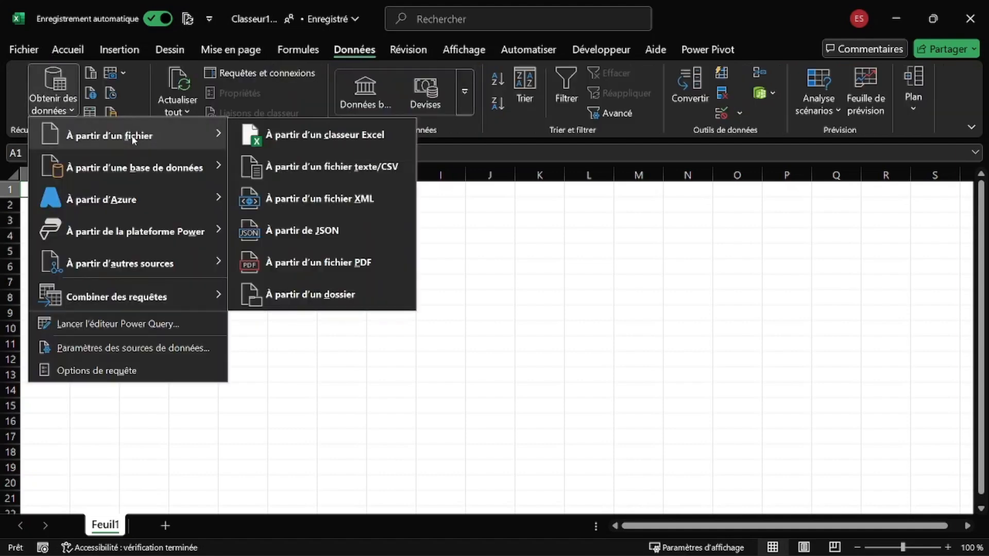
pyautogui.click(335, 263)
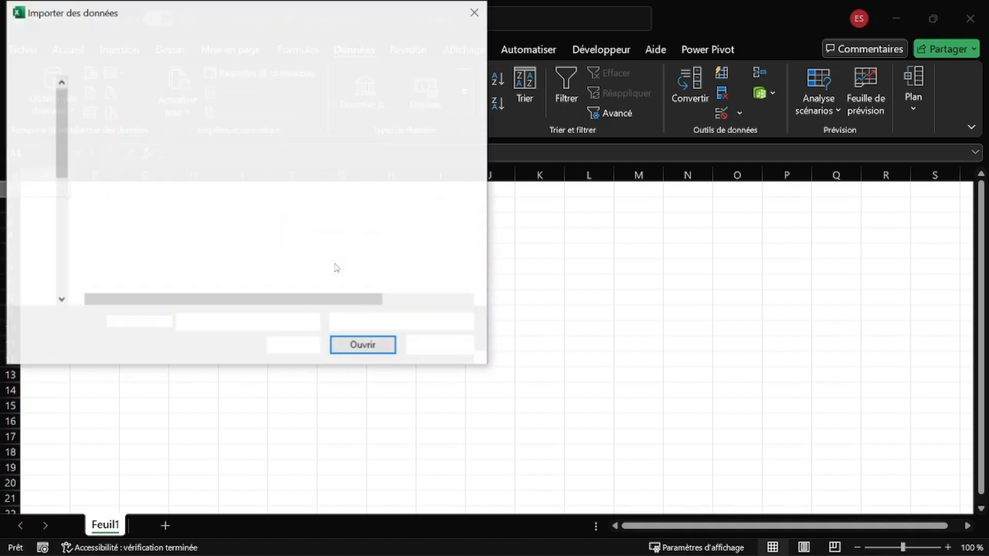
pyautogui.click(117, 109)
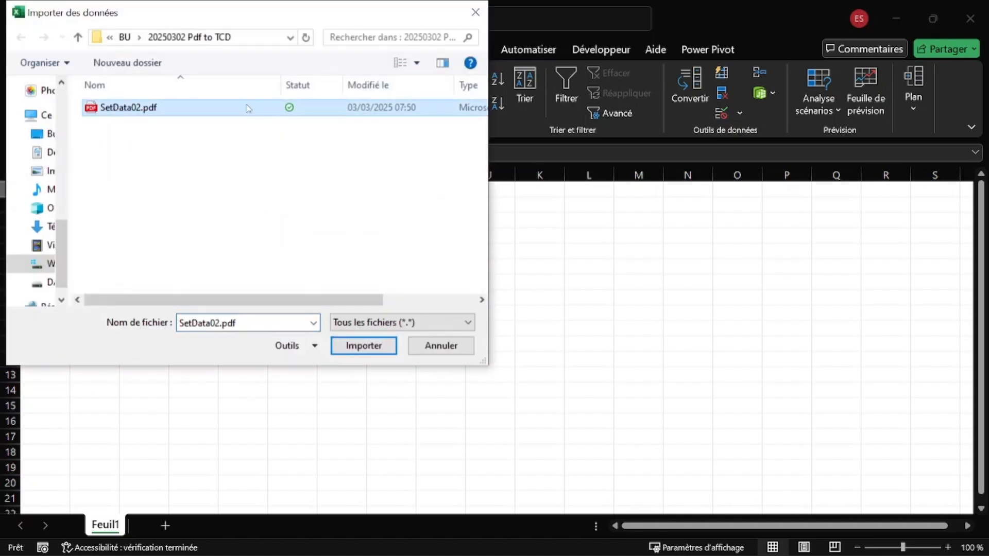
pyautogui.click(364, 349)
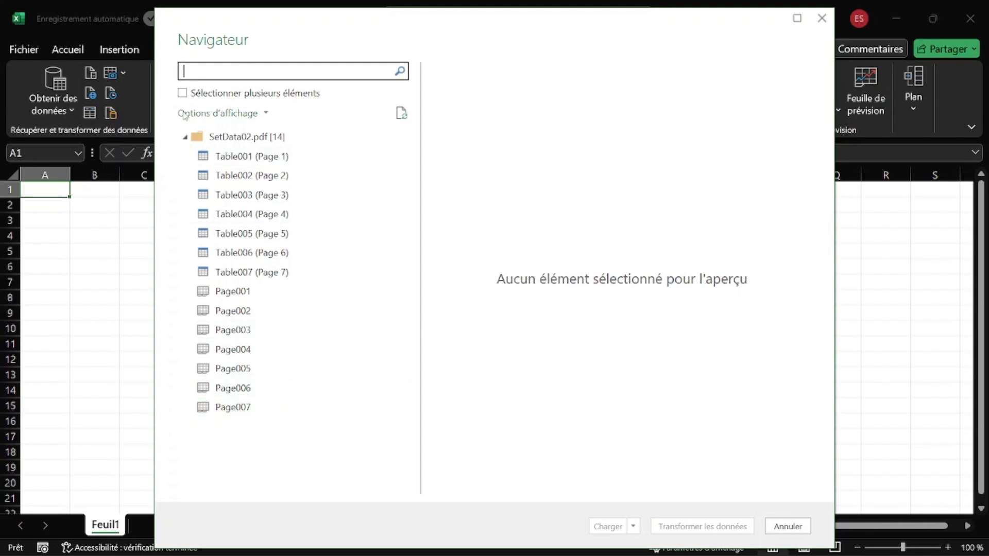
# Enable selection of multiple items, select Table001 through Table007, and open them for data transformation
pyautogui.click(182, 93)
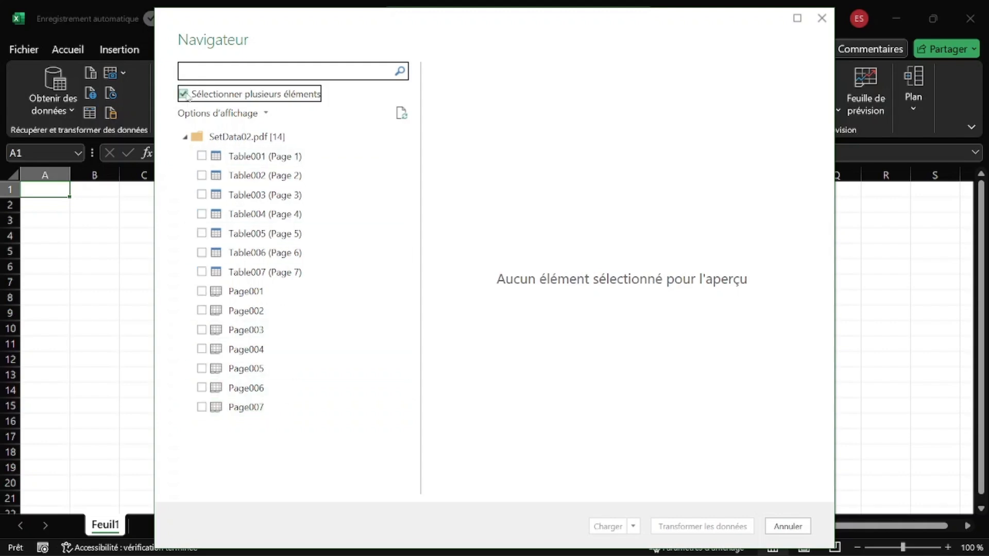
pyautogui.click(201, 155)
pyautogui.click(202, 175)
pyautogui.click(201, 194)
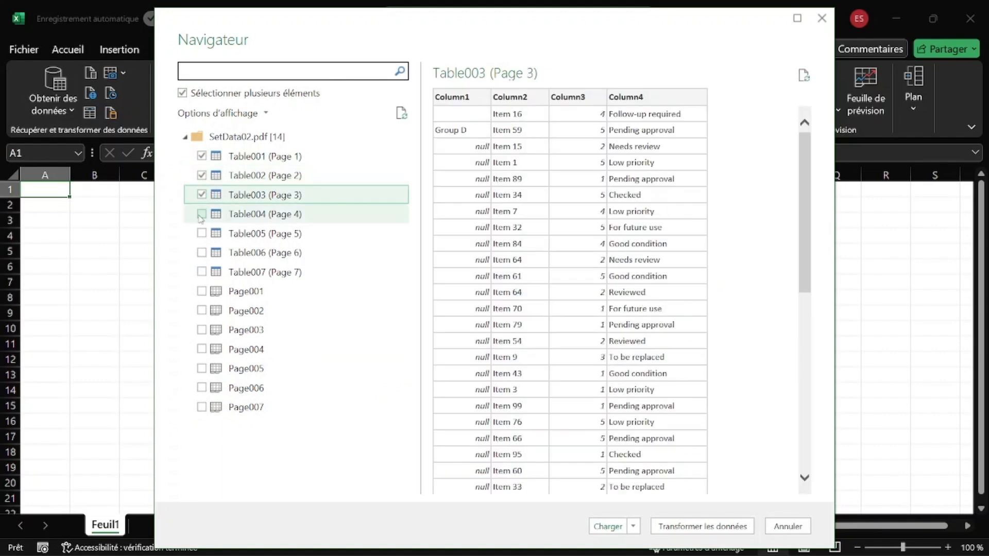
pyautogui.click(201, 213)
pyautogui.click(201, 233)
pyautogui.click(202, 252)
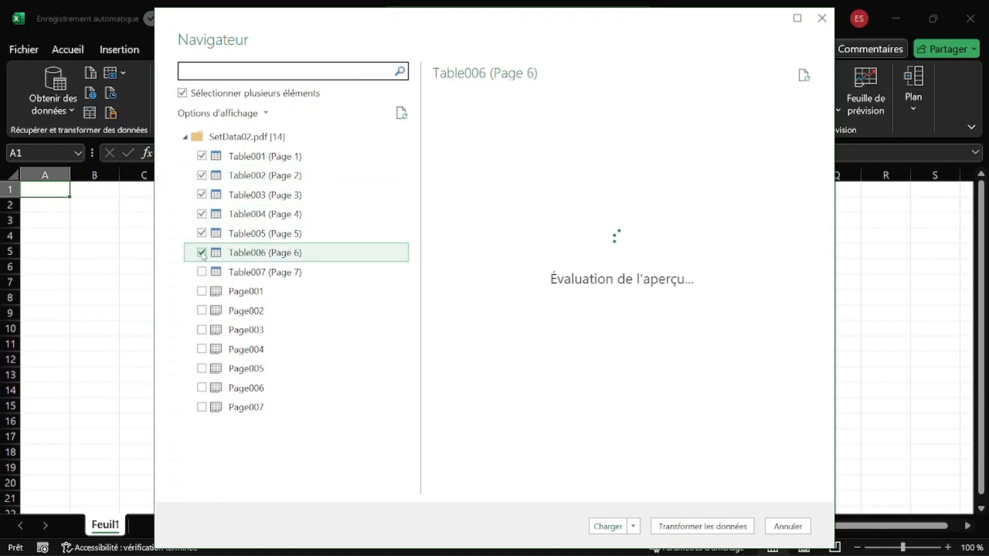
pyautogui.click(202, 271)
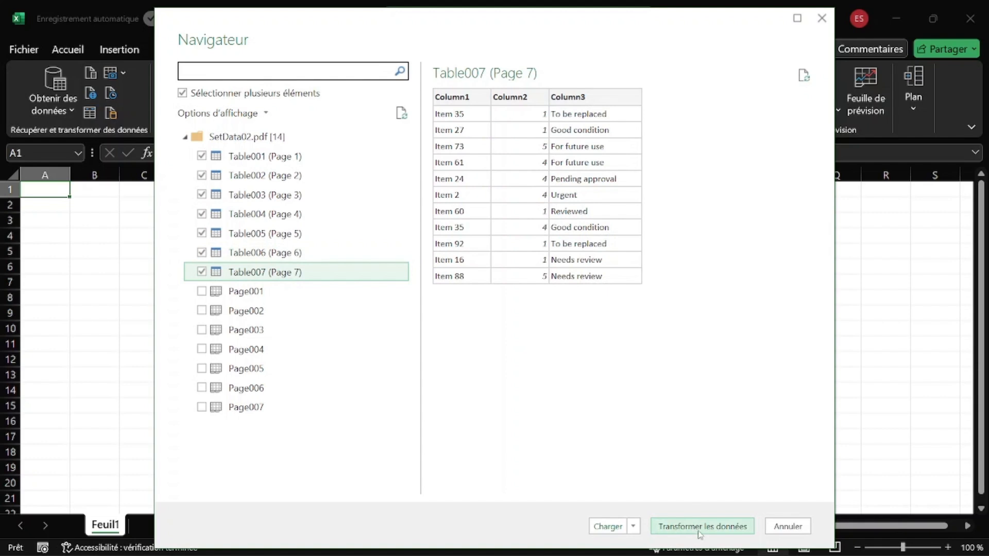
pyautogui.click(700, 526)
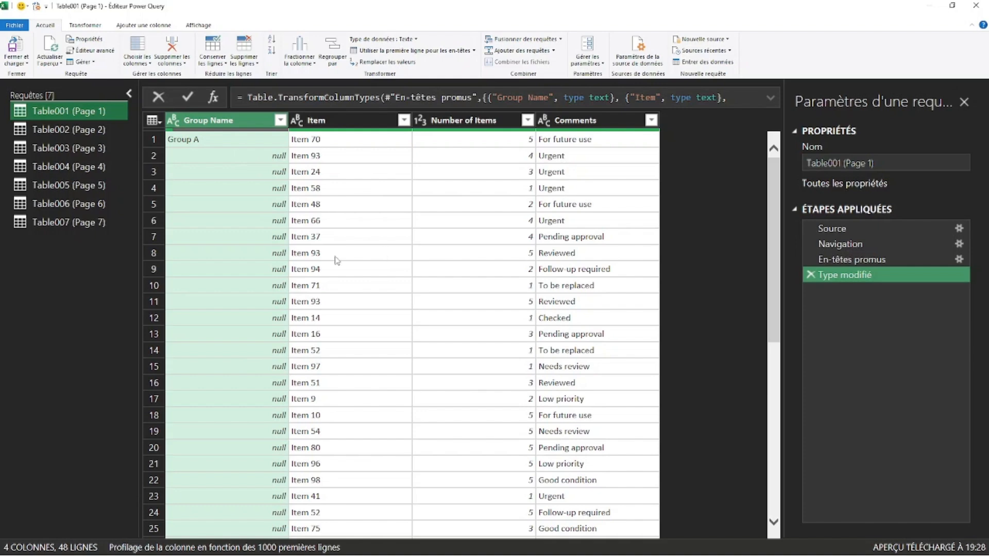
# Compare the column headers and layout of the Table001, Table002, Table006 and Table007 queries
pyautogui.click(60, 132)
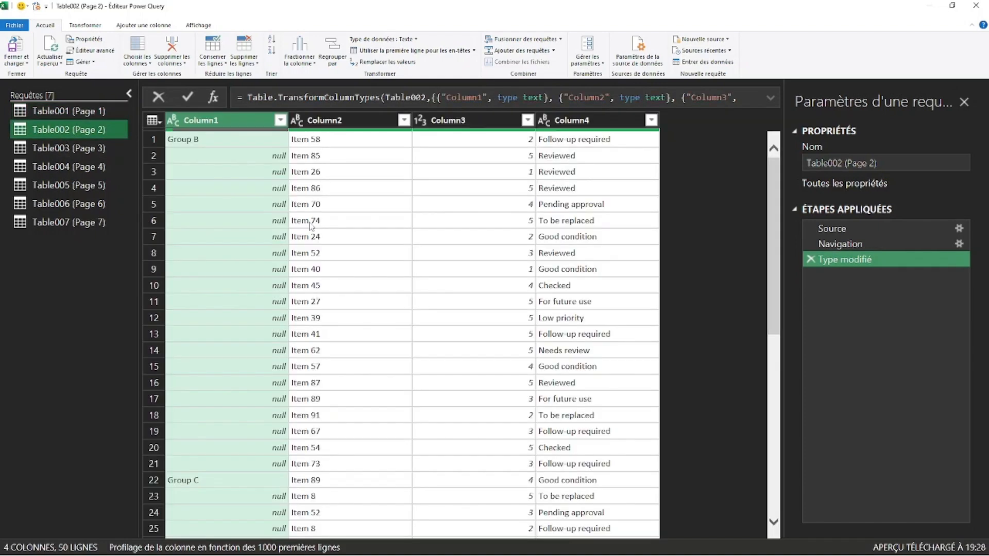
pyautogui.scroll(-5, 449, 243)
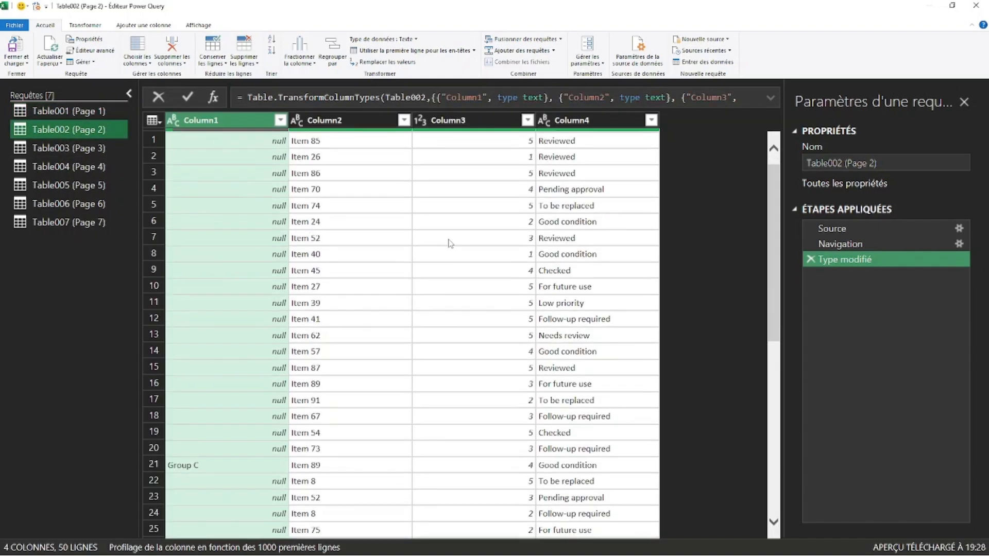
pyautogui.scroll(4, 449, 243)
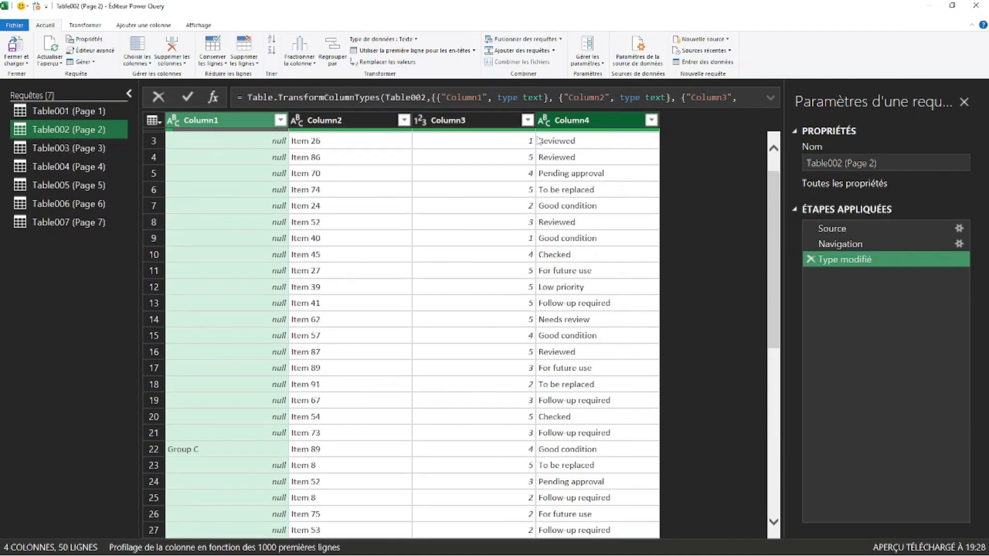
pyautogui.click(75, 113)
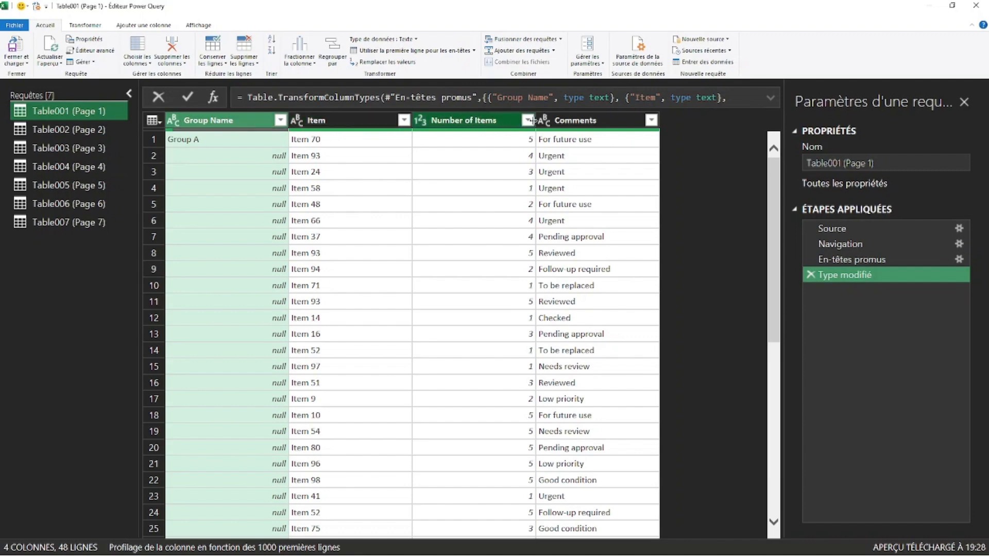
pyautogui.click(50, 225)
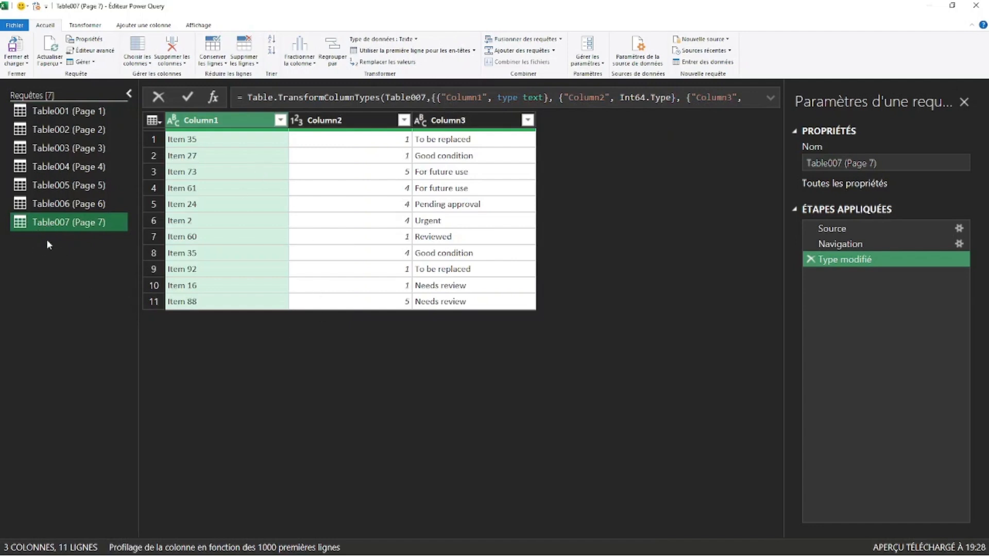
pyautogui.click(59, 205)
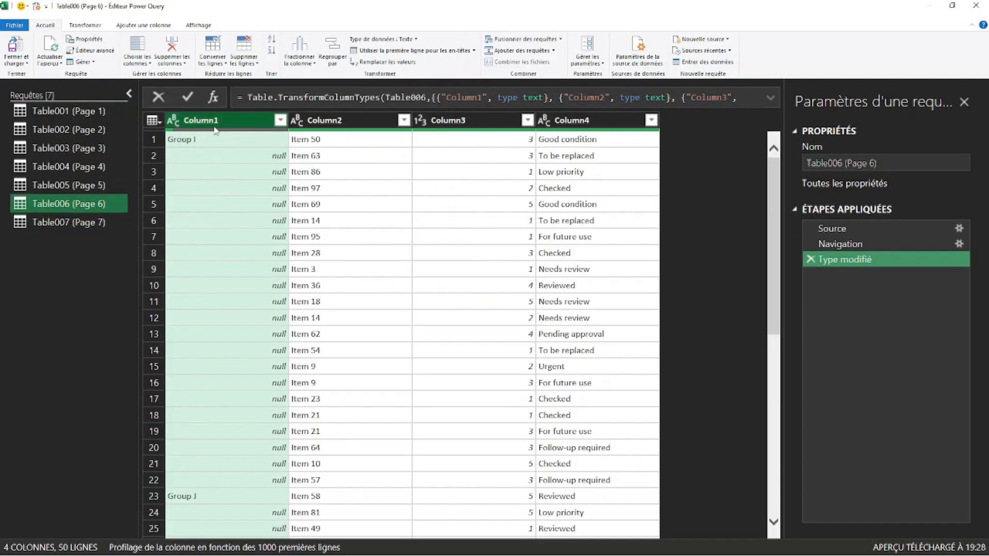
# In Table007 (Page 7), rename the comments column as Column4, the quantity column as Column3 and the item column as Column2
pyautogui.click(82, 223)
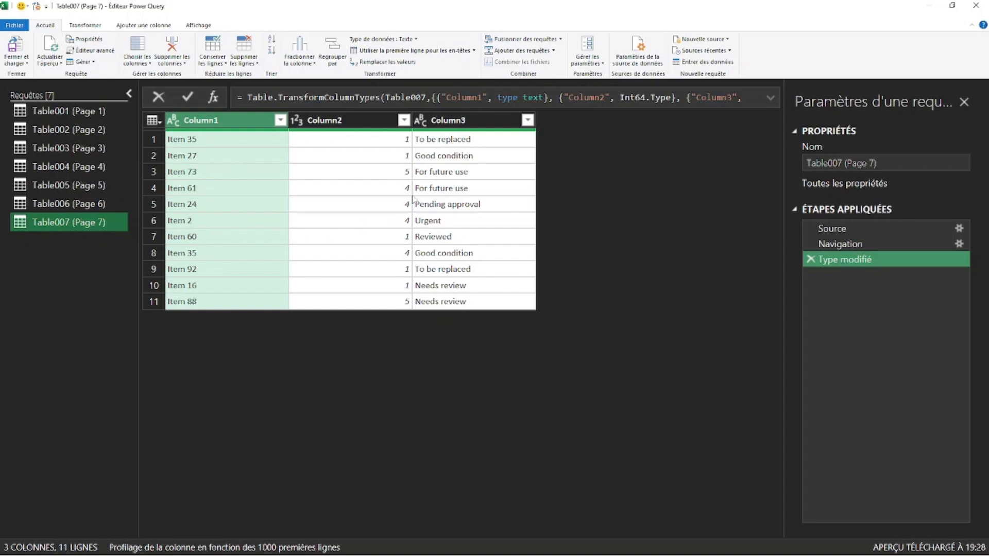
pyautogui.click(469, 120)
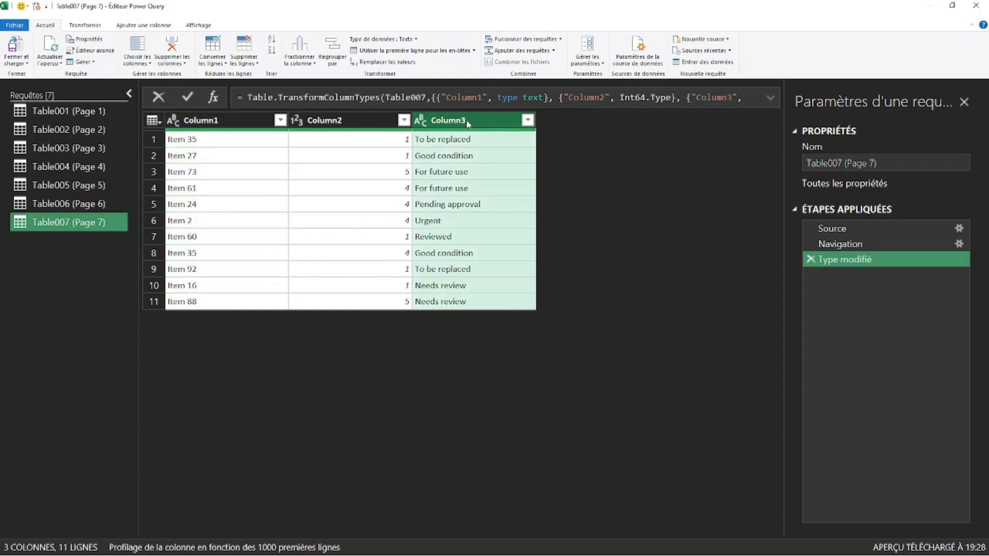
pyautogui.doubleClick(454, 120)
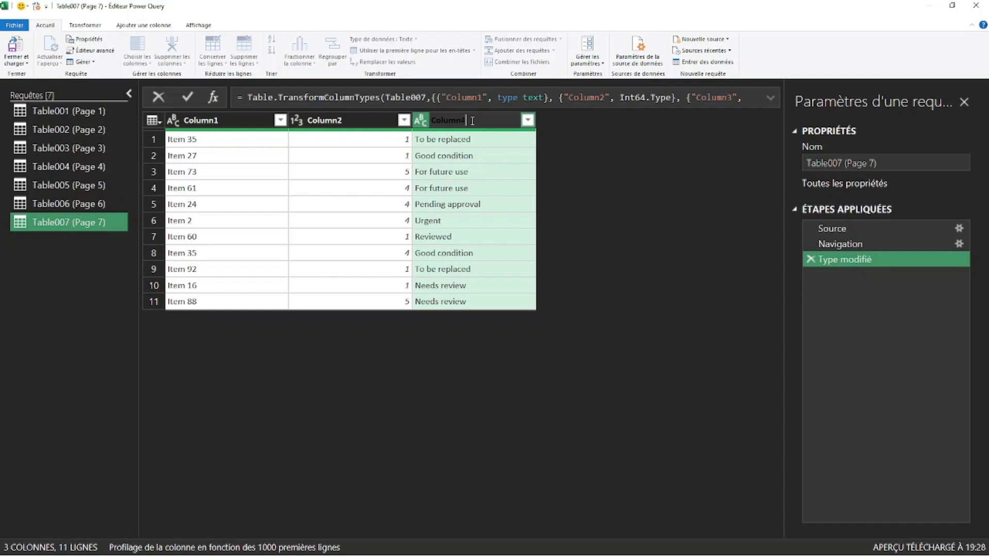
pyautogui.write('Column4')
pyautogui.click(351, 120)
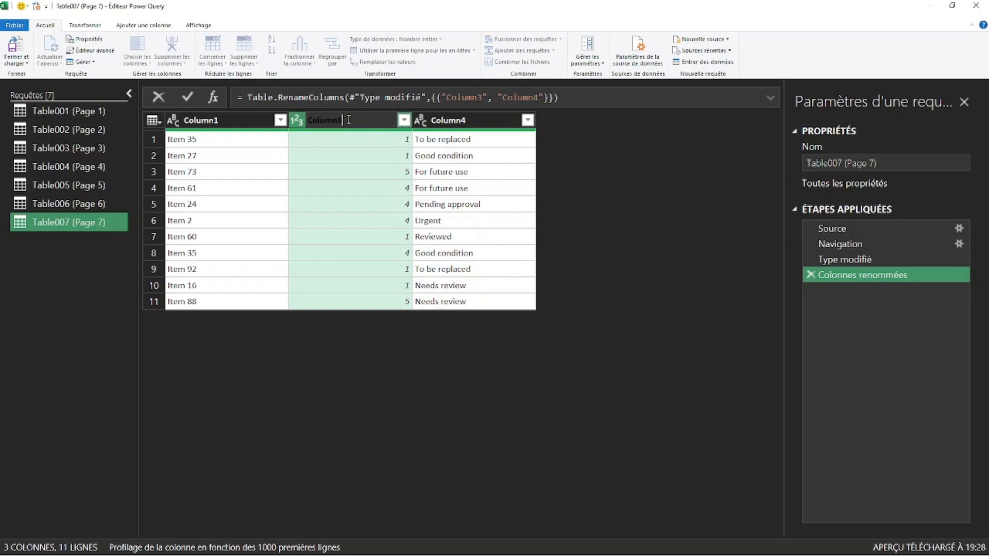
pyautogui.write('Column3')
pyautogui.click(227, 121)
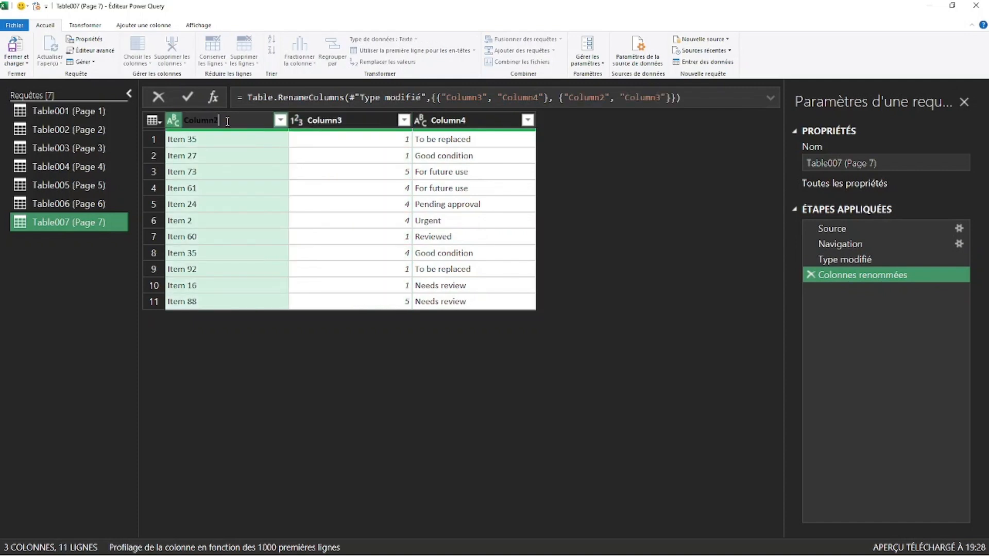
pyautogui.write('Column2')
pyautogui.press('Return')
# Demote the headers of Table001 (Page 1) to its first row, after checking the column names in Table003
pyautogui.click(80, 113)
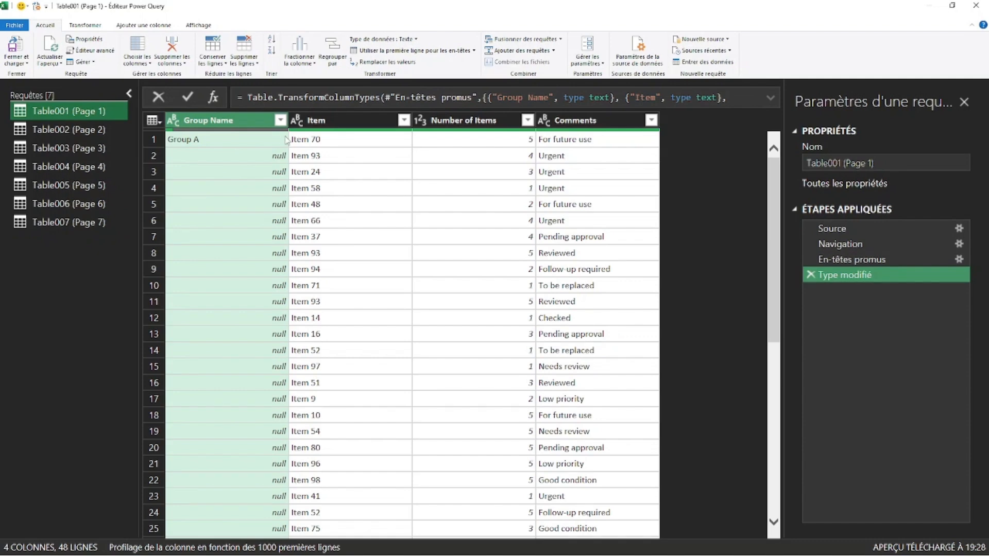
pyautogui.click(88, 150)
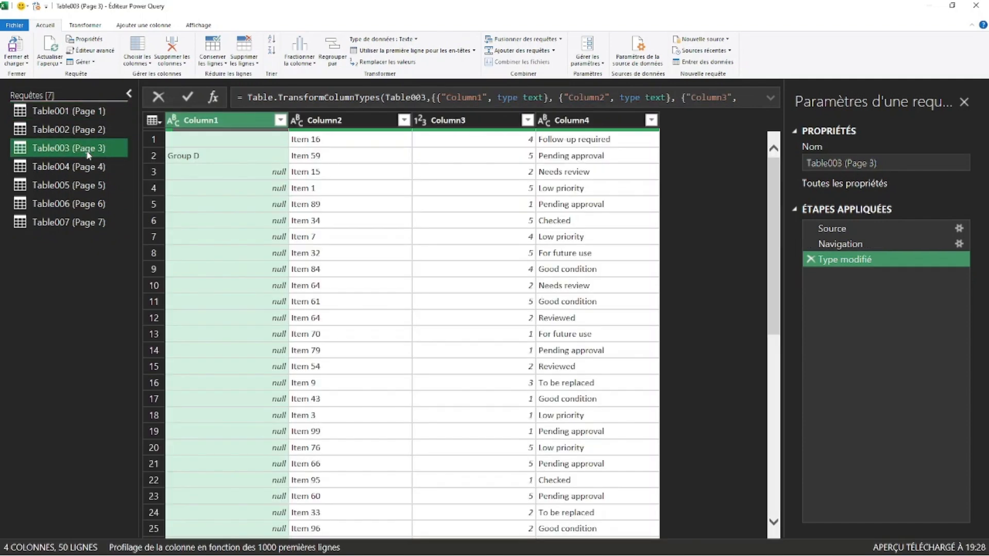
pyautogui.click(77, 110)
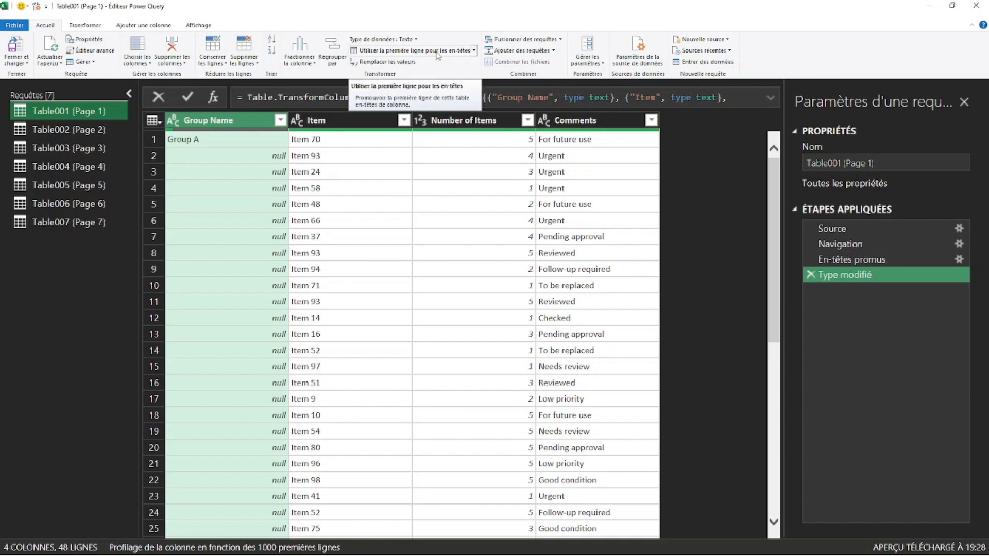
pyautogui.click(474, 51)
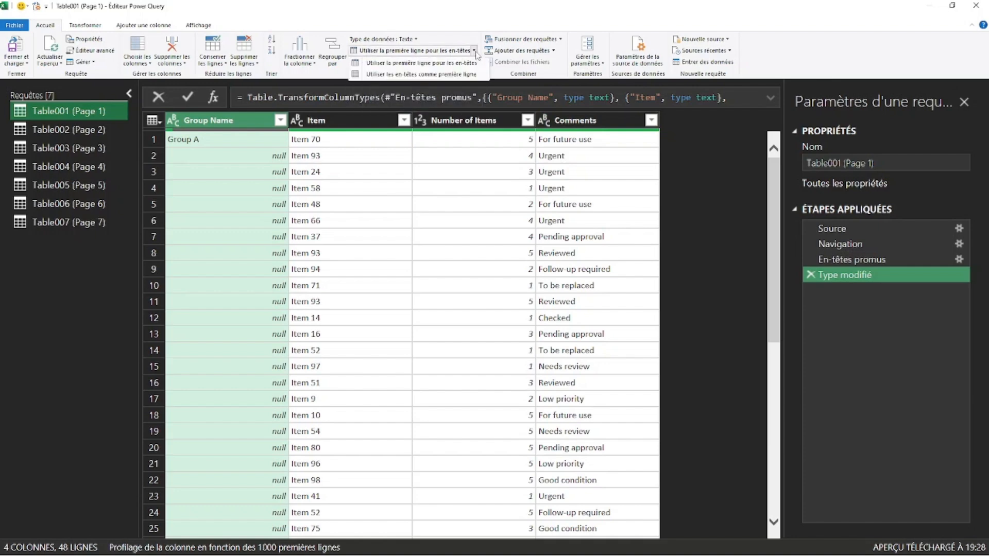
pyautogui.click(456, 76)
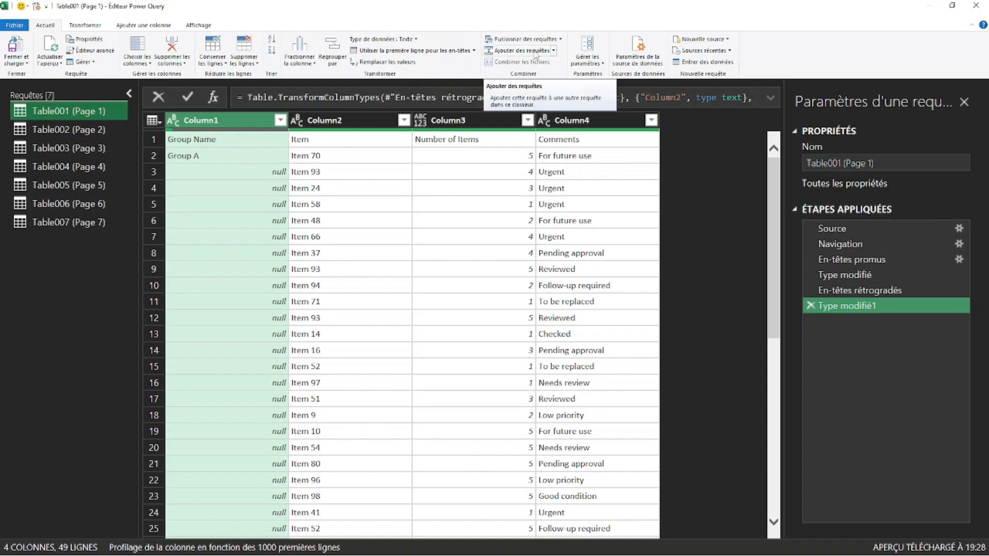
# Append the Table001 (Page 1) through Table007 (Page 7) queries into a new query, using the option for three or more tables
pyautogui.click(554, 50)
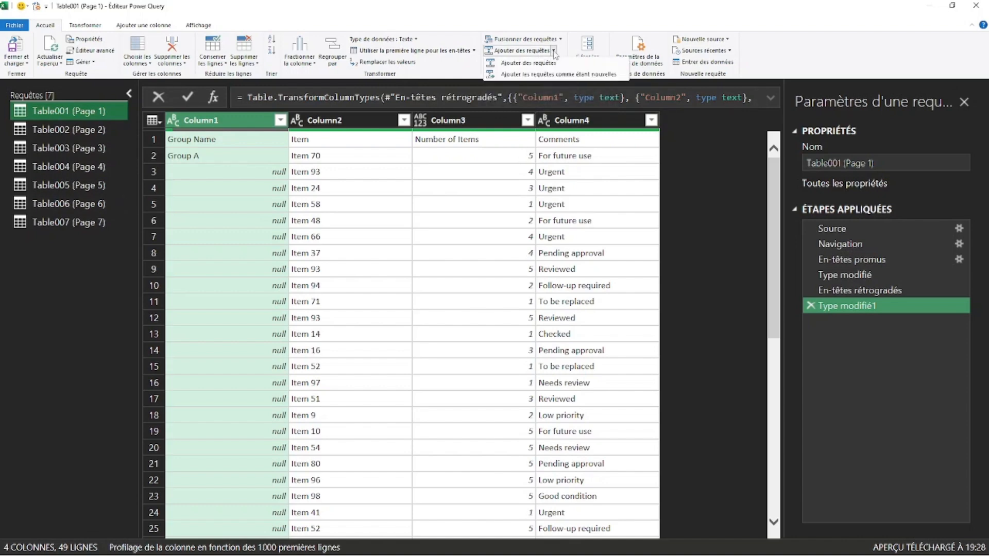
pyautogui.click(544, 75)
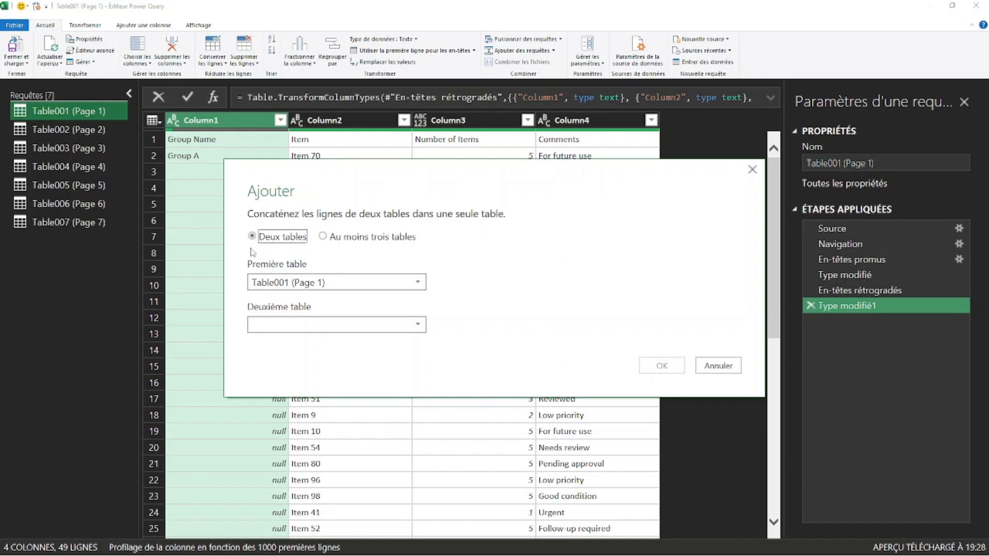
pyautogui.click(327, 238)
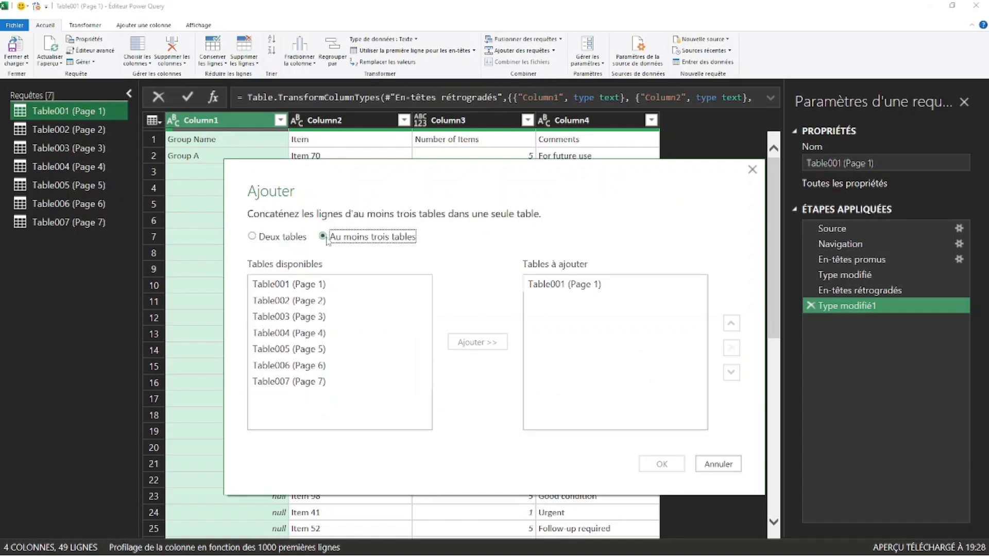
pyautogui.click(309, 301)
pyautogui.keyDown('shift'); pyautogui.click(312, 383); pyautogui.keyUp('shift')
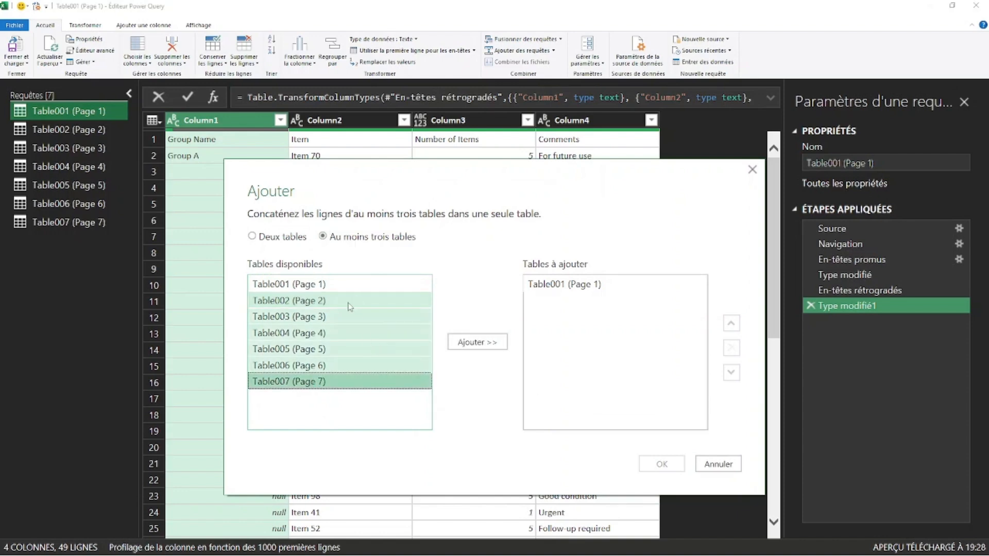
pyautogui.click(475, 345)
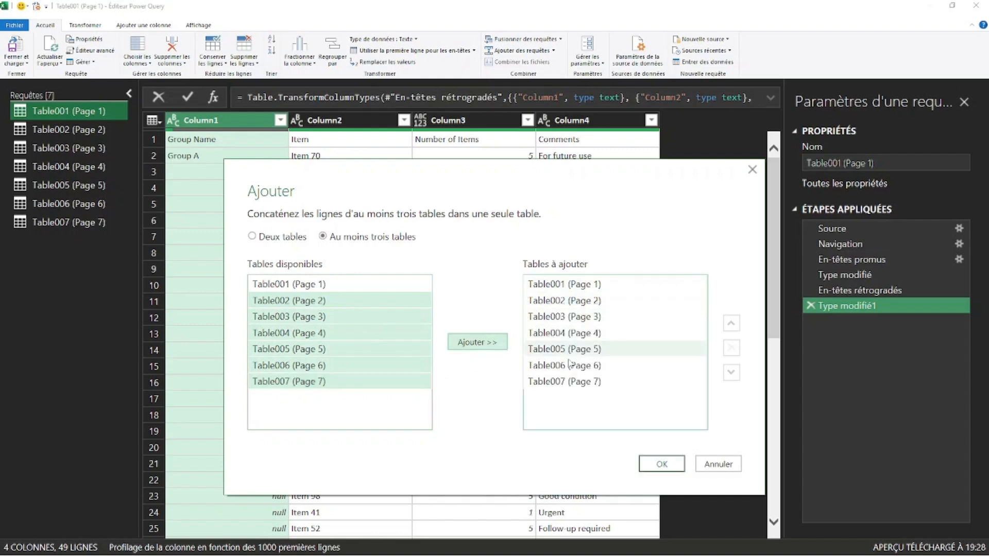
pyautogui.click(662, 464)
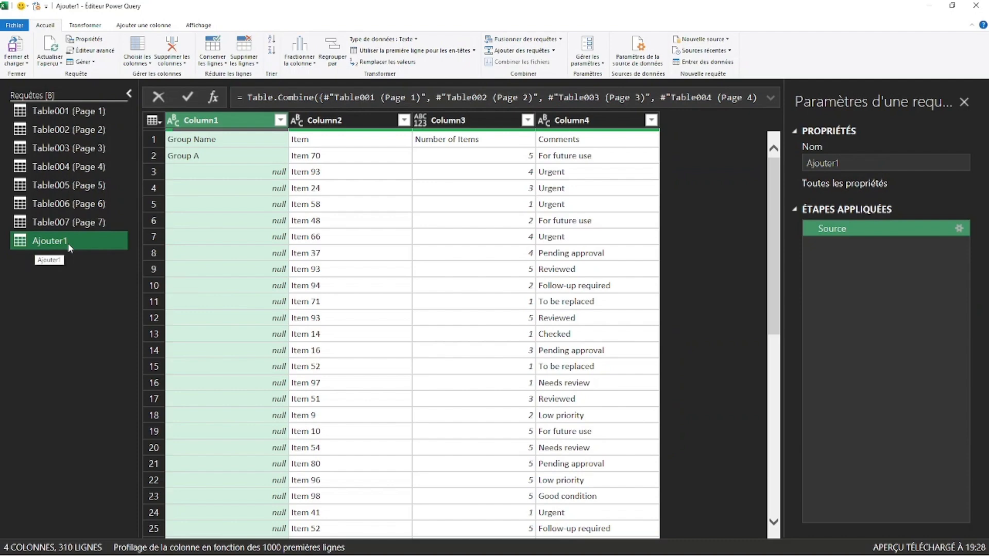
# Rename the new appended query as DonnéePDF
pyautogui.click(834, 162)
pyautogui.moveTo(845, 163); pyautogui.dragTo(782, 162)
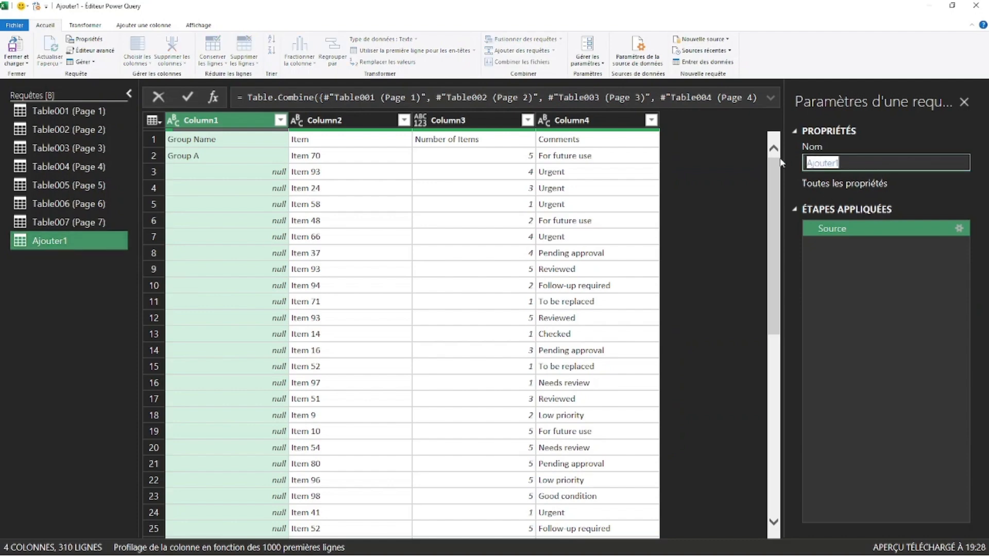
pyautogui.write('DonnéePDF')
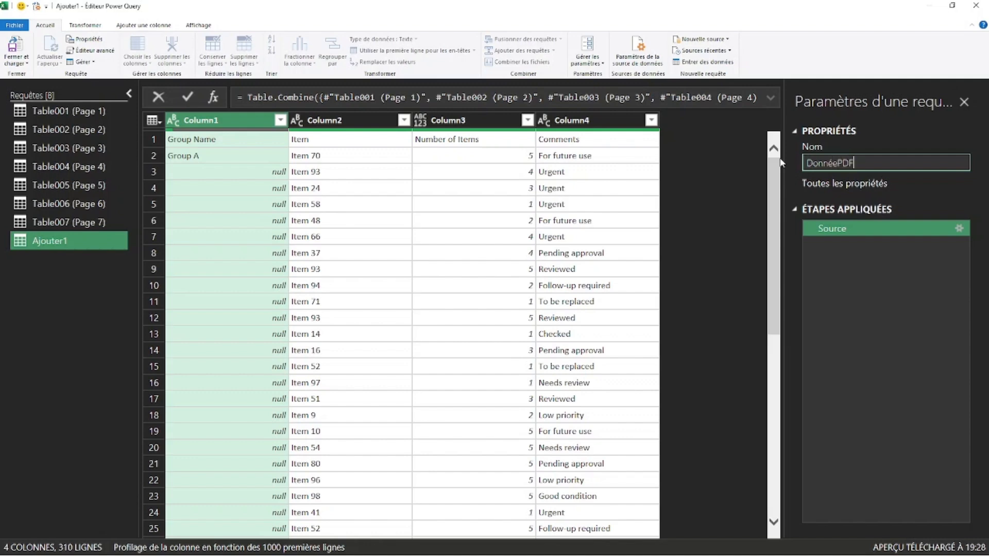
pyautogui.press('Return')
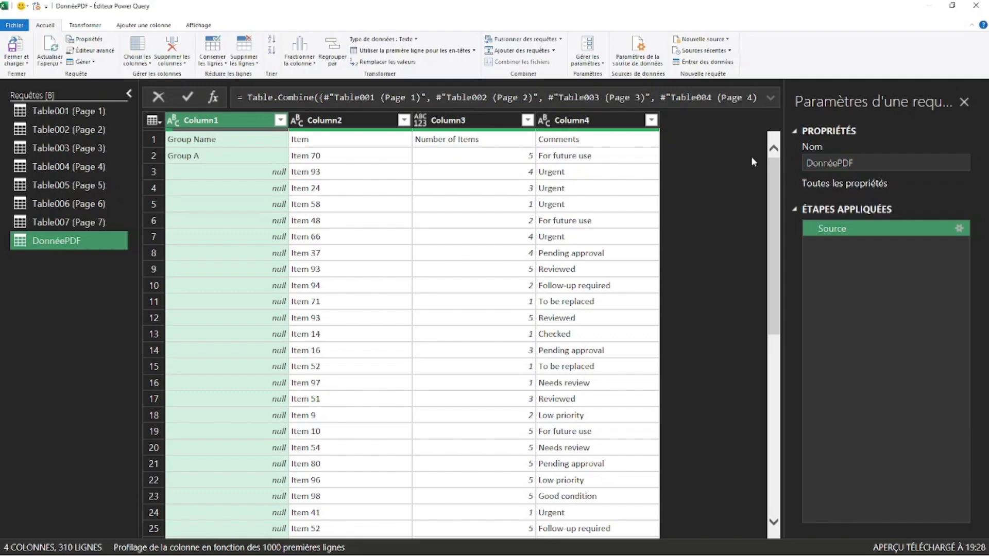
# Look through the combined rows of DonnéePDF and promote its first row to column headers
pyautogui.click(253, 156)
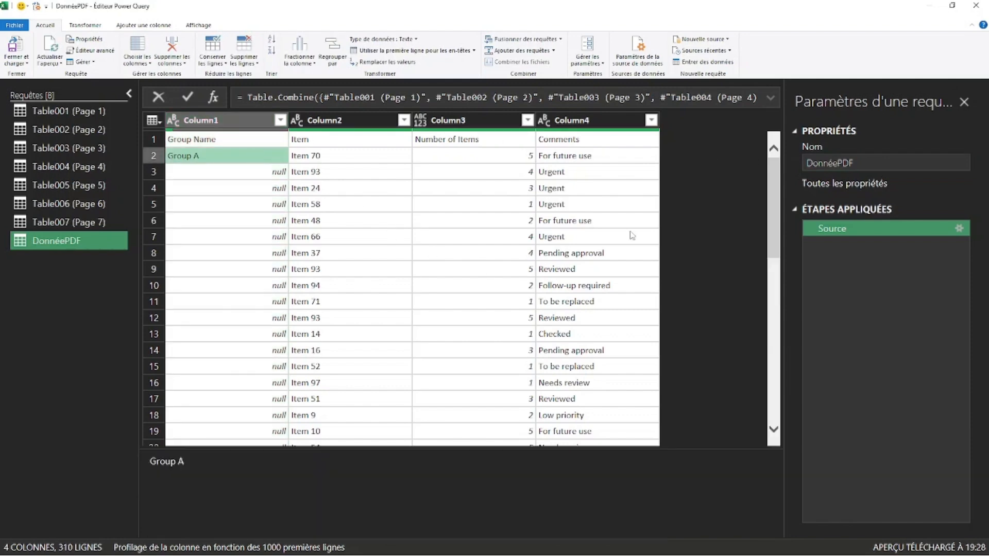
pyautogui.moveTo(769, 177); pyautogui.dragTo(803, 441)
pyautogui.moveTo(774, 367); pyautogui.dragTo(773, 142)
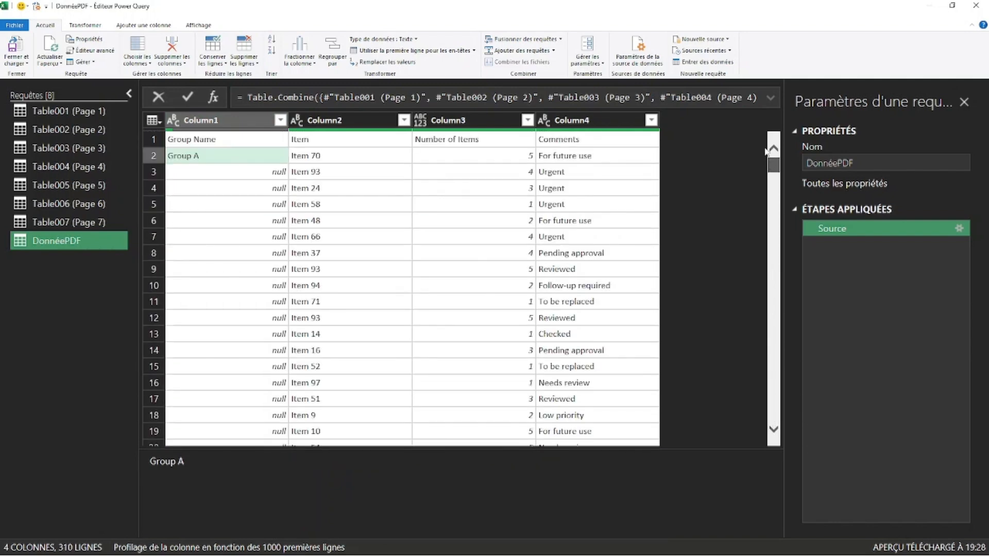
pyautogui.click(242, 143)
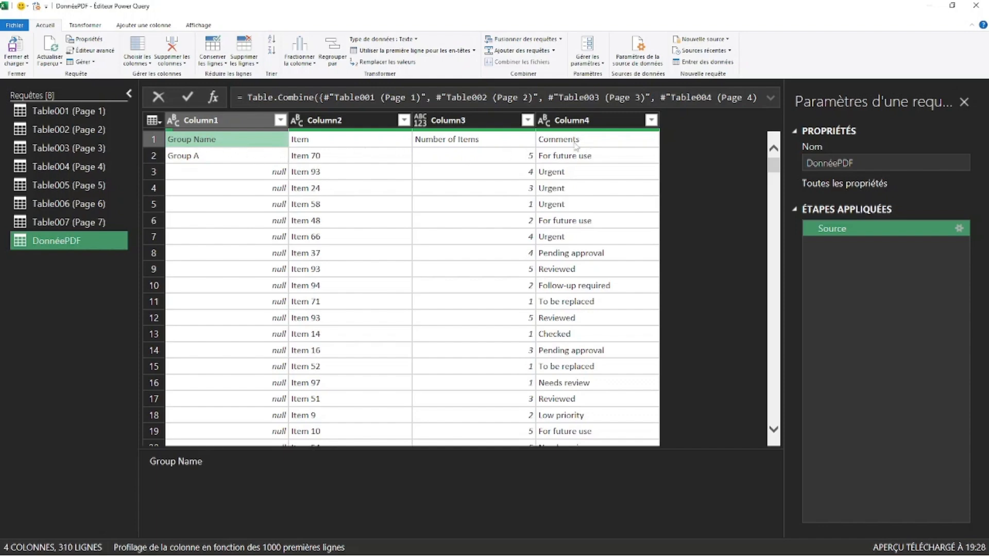
pyautogui.click(395, 52)
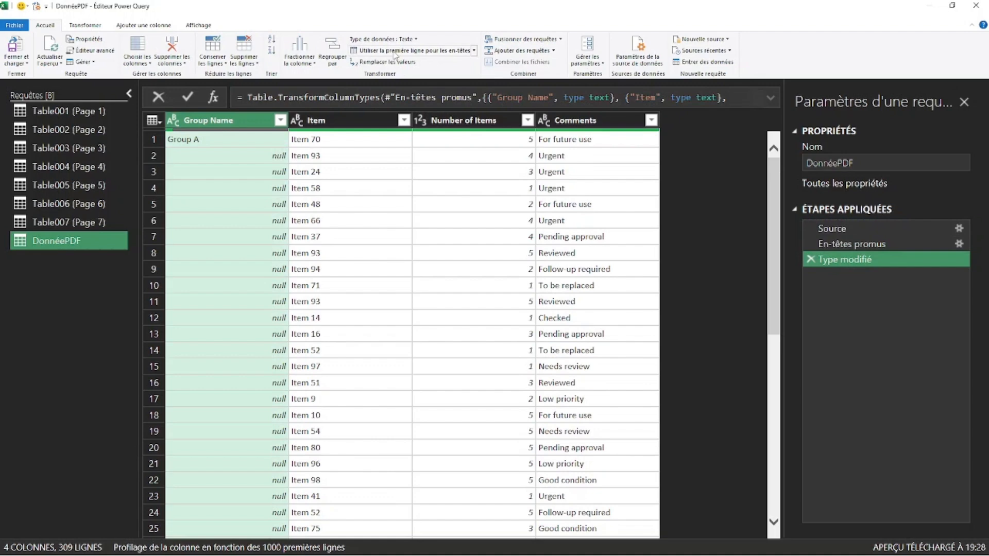
# Try to delete the seven source queries, Table001 (Page 1) through Table007 (Page 7)
pyautogui.click(77, 116)
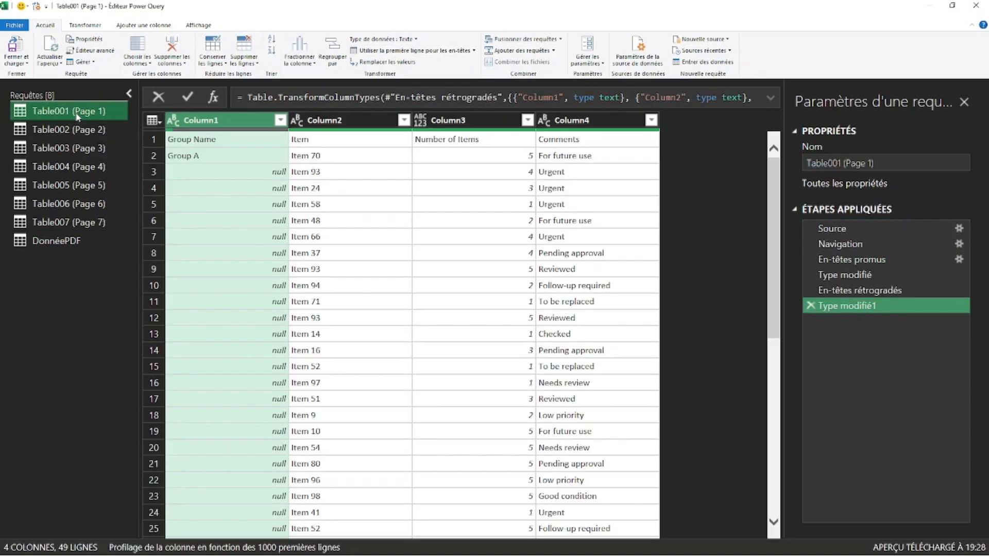
pyautogui.keyDown('shift'); pyautogui.click(85, 227); pyautogui.keyUp('shift')
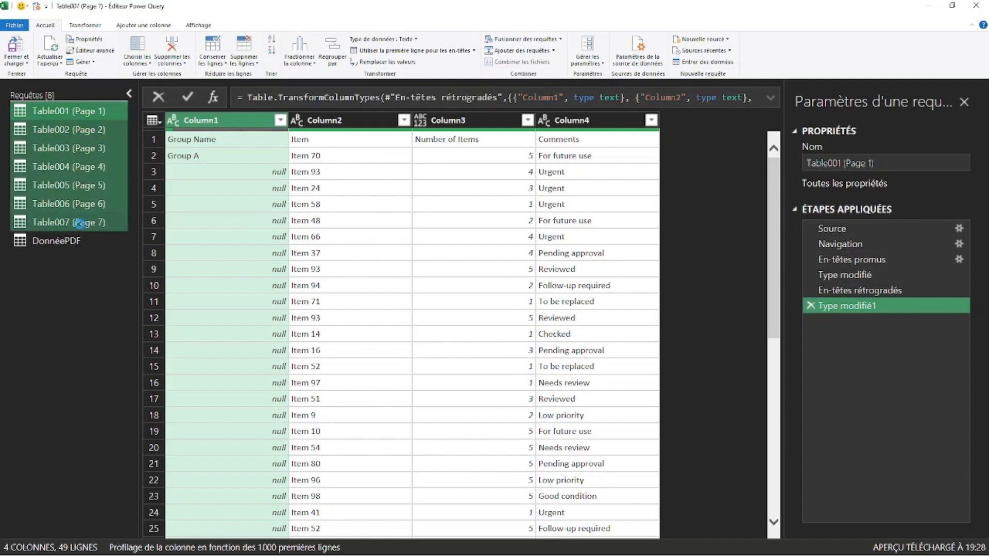
pyautogui.rightClick(83, 223)
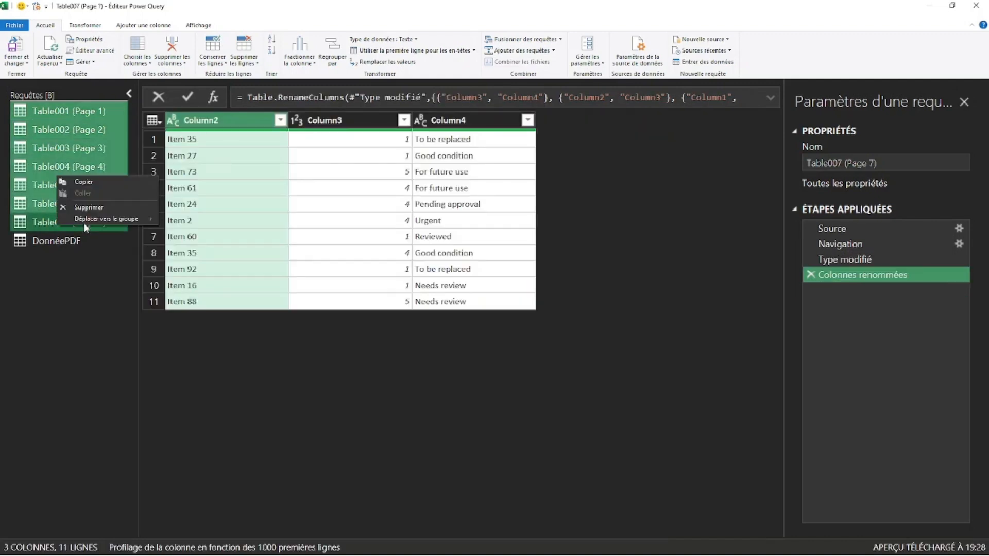
pyautogui.click(94, 204)
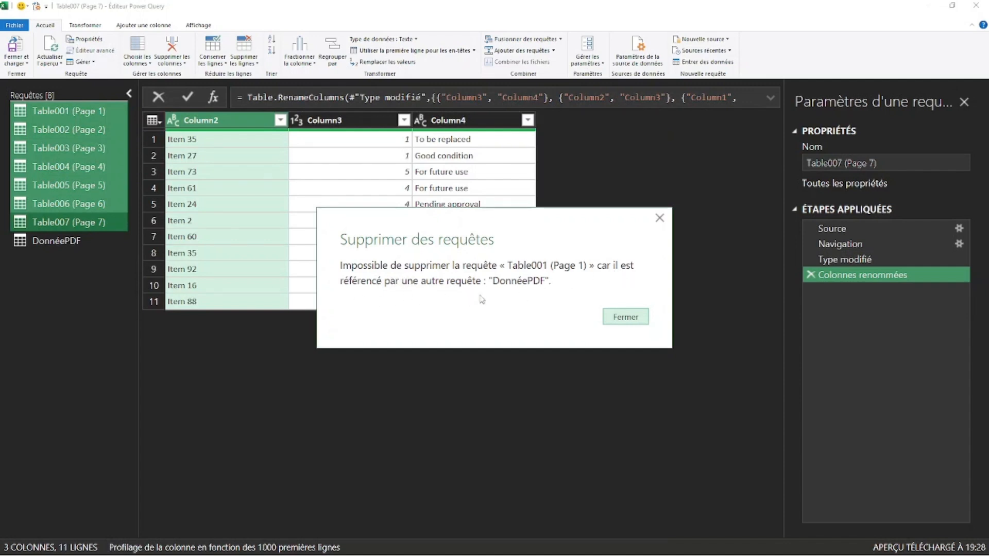
pyautogui.click(625, 316)
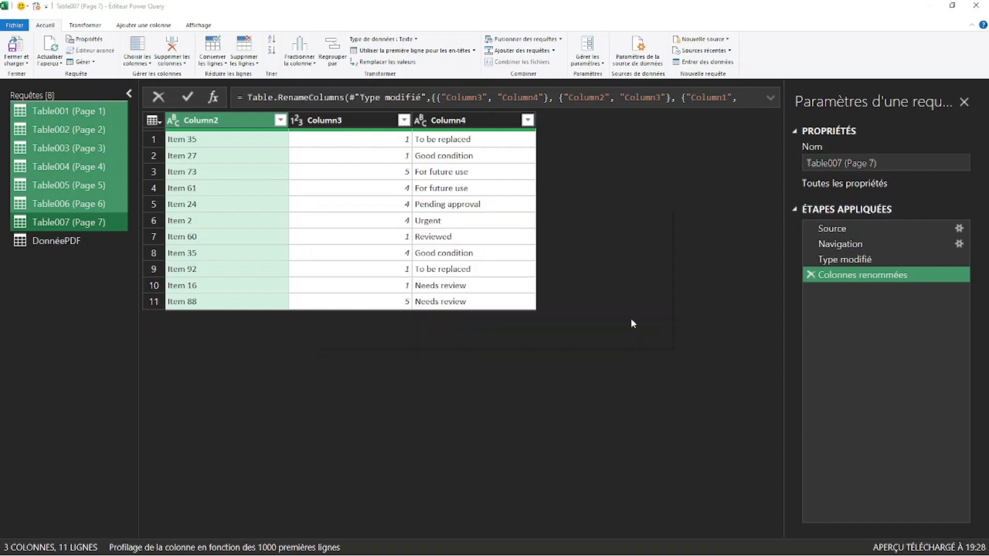
# In the DonnéePDF query, review the gaps in the Group Name column and fill its values down
pyautogui.click(66, 250)
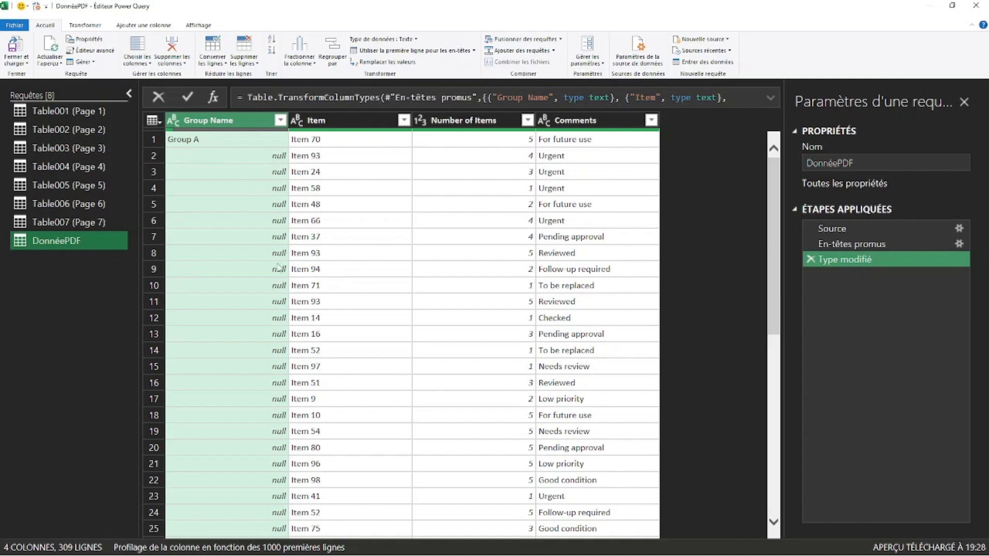
pyautogui.scroll(-7, 273, 360)
pyautogui.scroll(2, 274, 380)
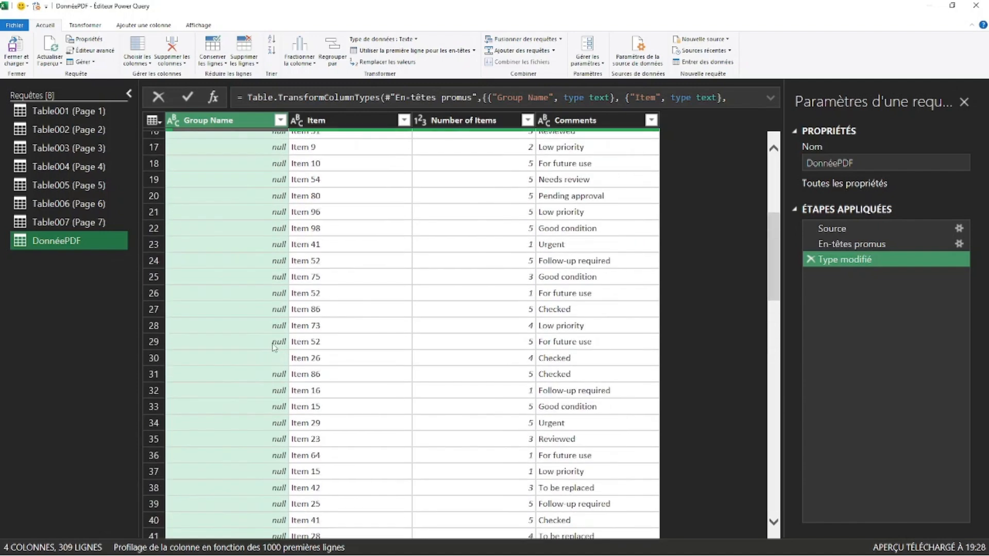
pyautogui.scroll(-6, 269, 367)
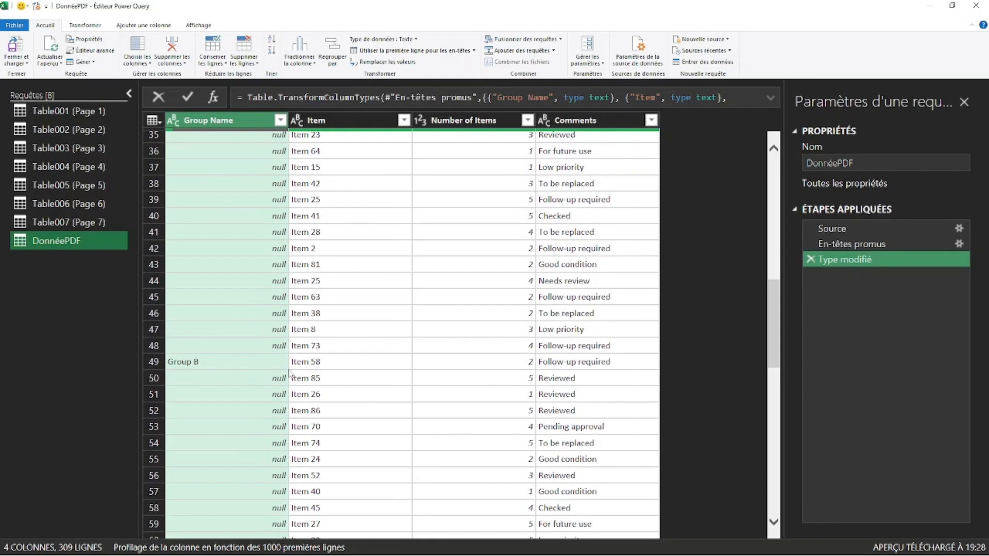
pyautogui.scroll(-3, 281, 368)
pyautogui.scroll(8, 265, 337)
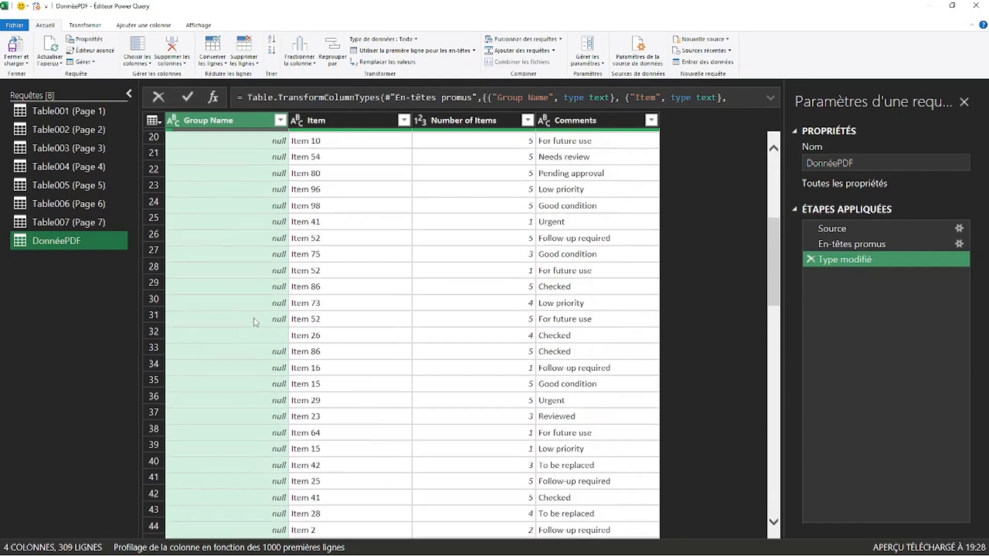
pyautogui.scroll(6, 256, 323)
pyautogui.rightClick(213, 160)
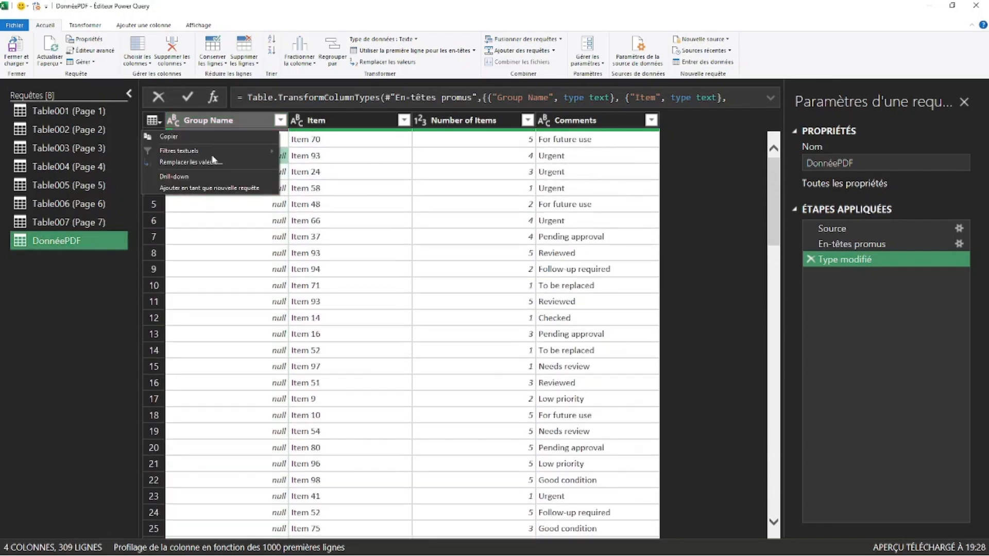
pyautogui.click(219, 121)
pyautogui.rightClick(219, 124)
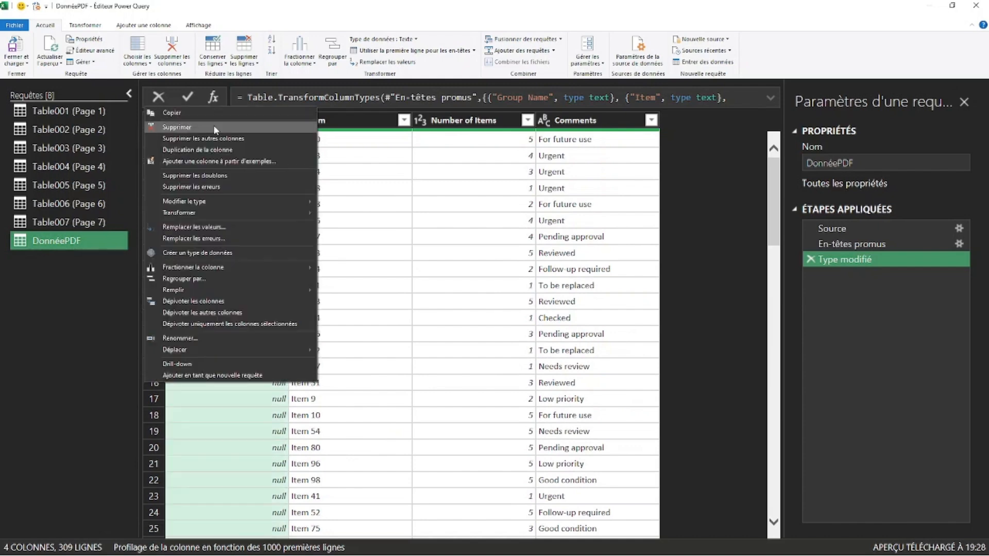
pyautogui.moveTo(215, 291)
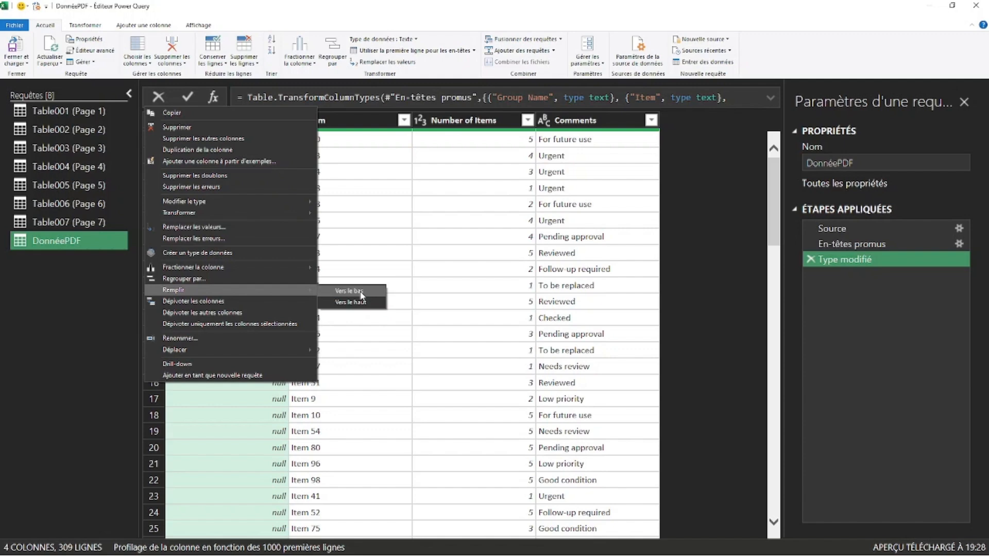
pyautogui.click(362, 294)
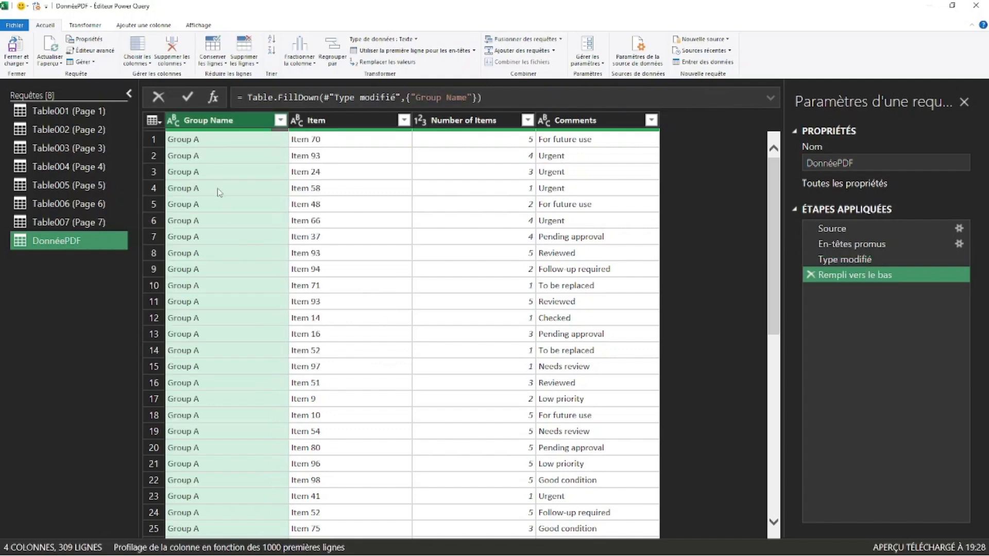
# Examine the filled Group Name column across the groups for cells that are still blank
pyautogui.scroll(-10, 260, 247)
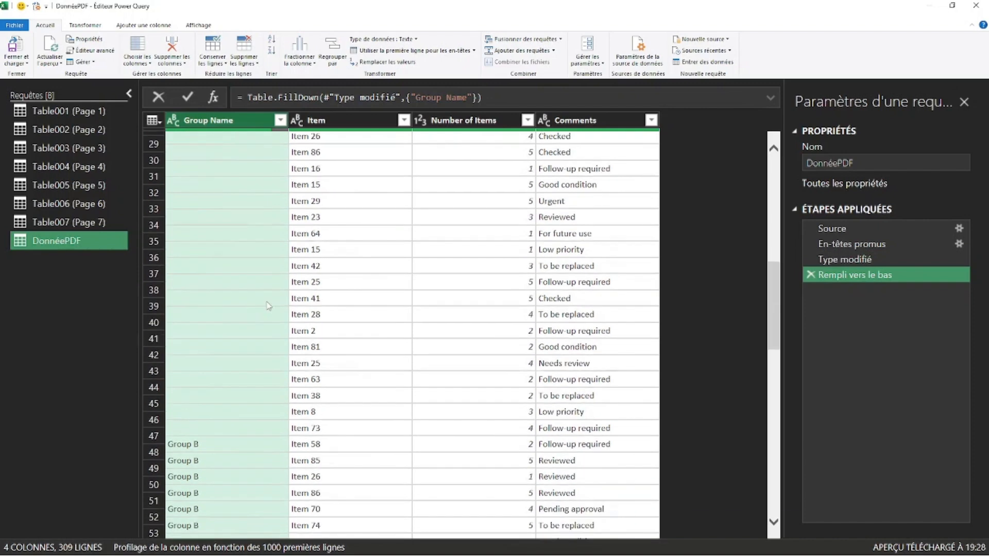
pyautogui.scroll(7, 239, 344)
pyautogui.scroll(-4, 247, 322)
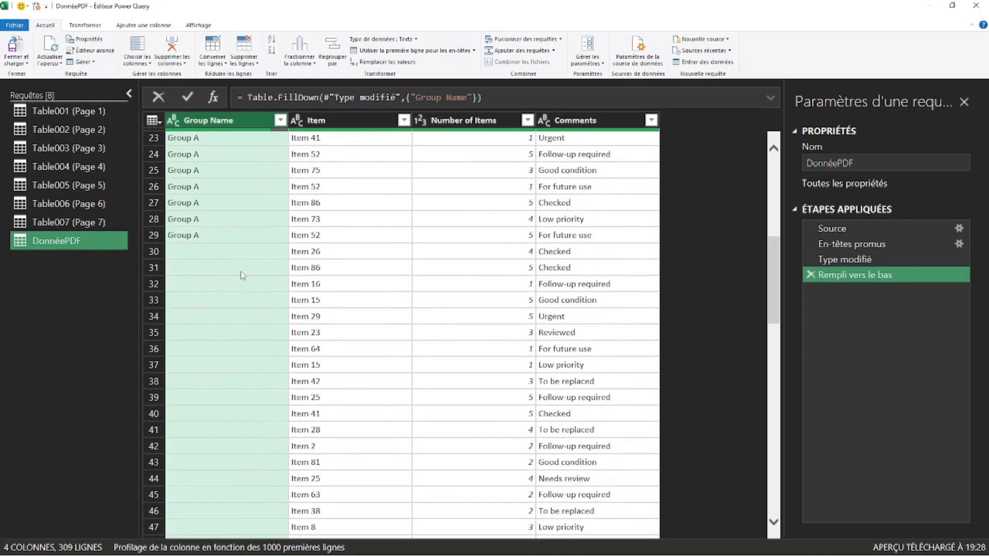
pyautogui.click(236, 255)
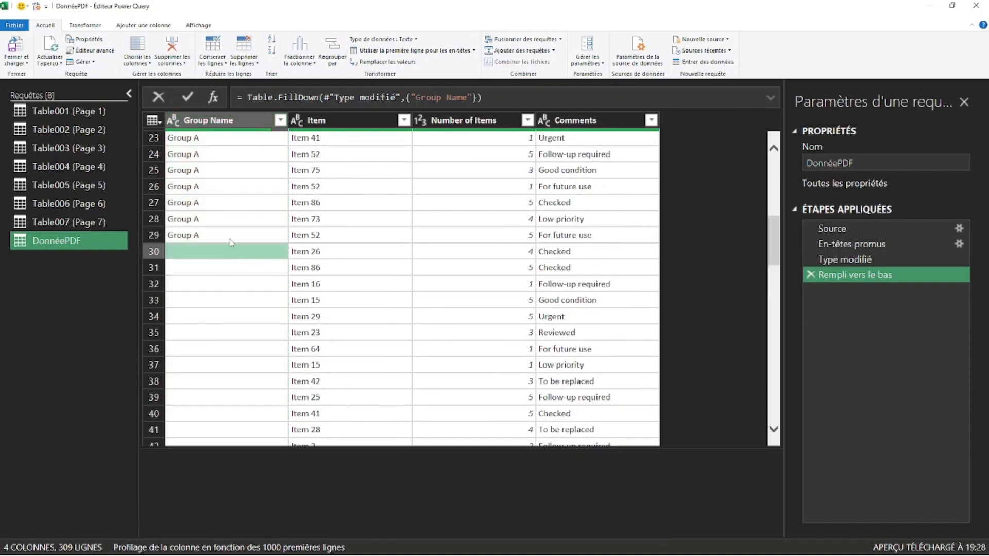
pyautogui.scroll(-10, 247, 299)
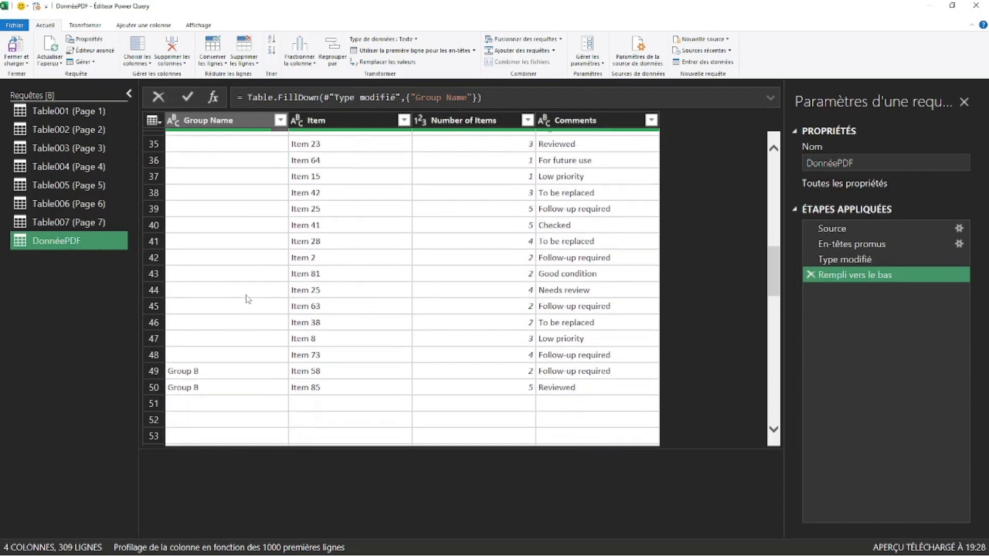
pyautogui.scroll(-11, 248, 299)
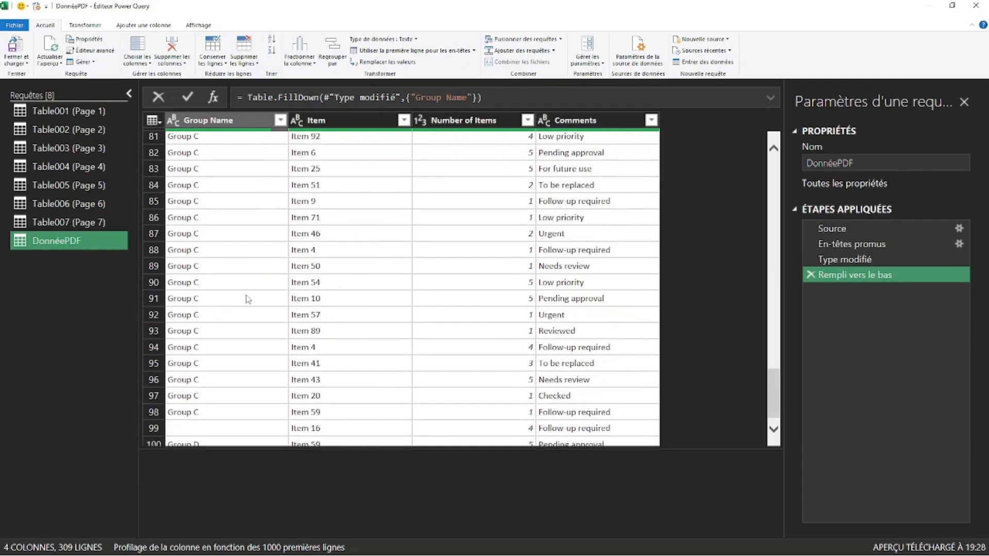
pyautogui.click(211, 319)
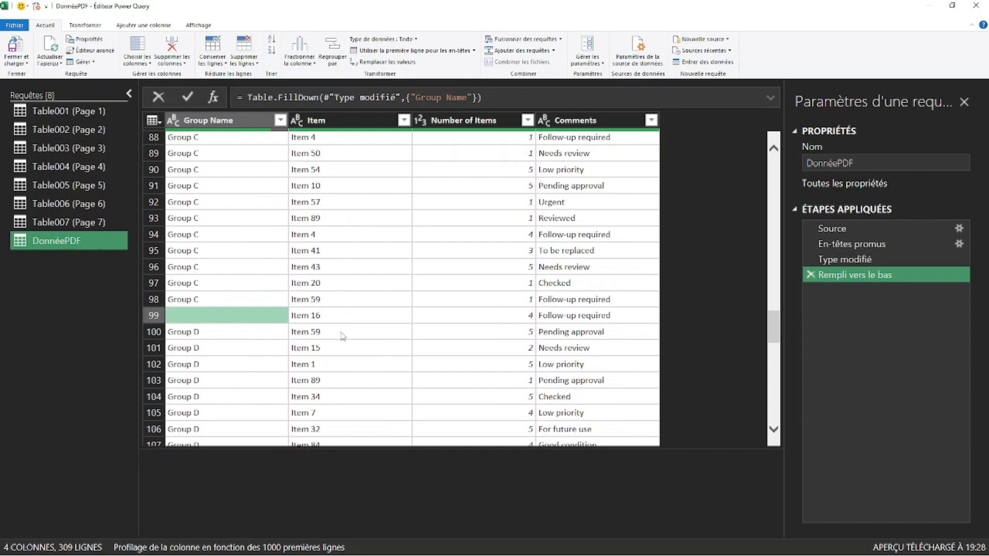
pyautogui.scroll(-2, 341, 334)
pyautogui.scroll(2, 249, 316)
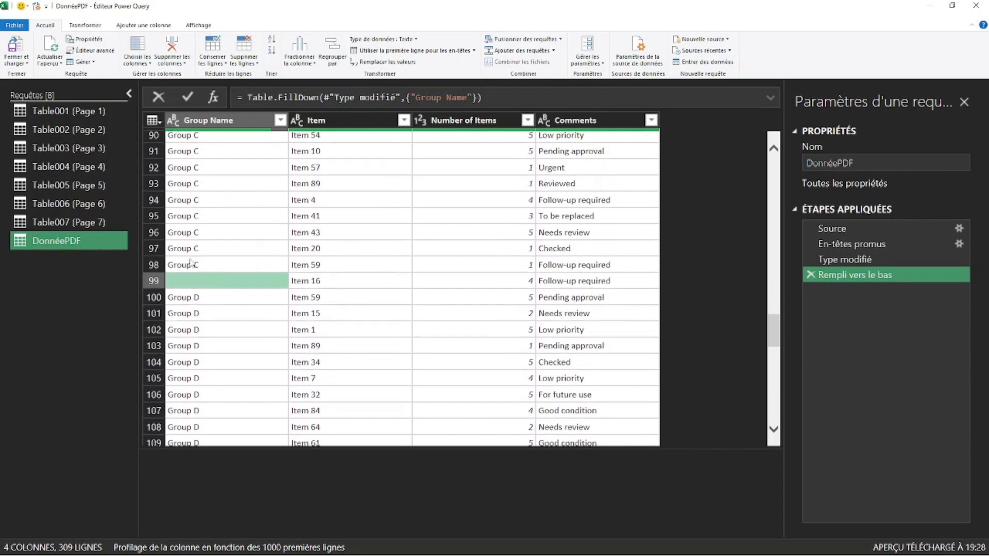
pyautogui.scroll(-12, 215, 318)
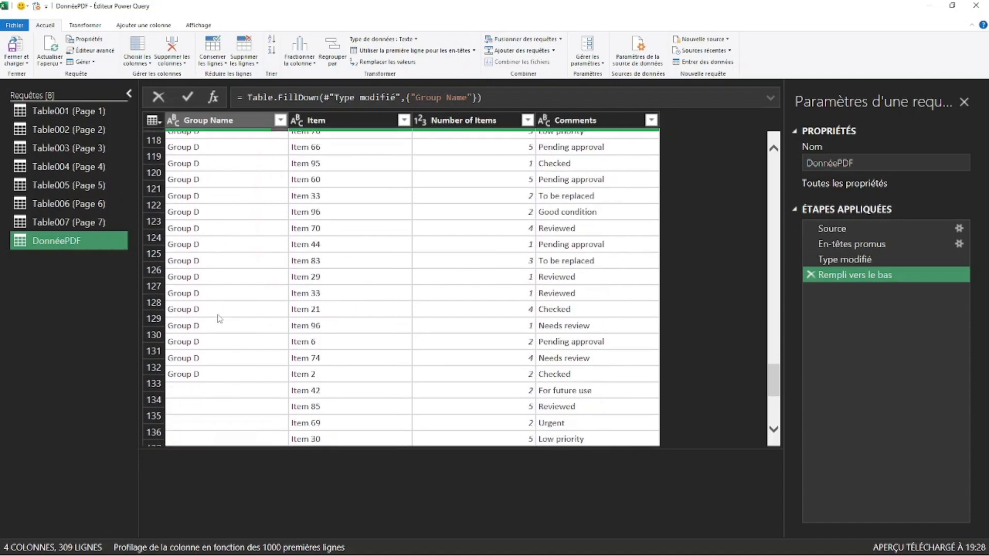
pyautogui.scroll(-6, 231, 251)
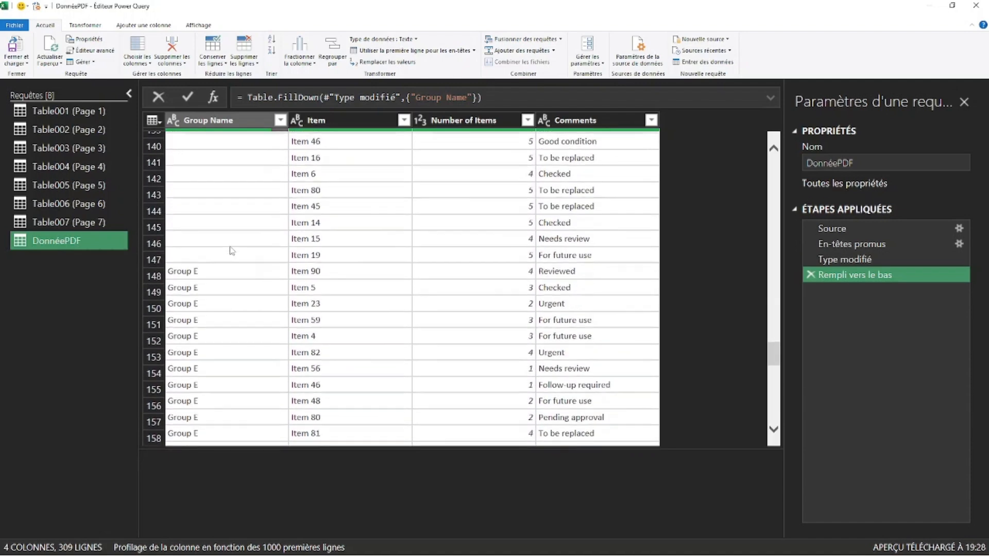
# Review the remaining groups in DonnéePDF for blank Group Name cells and return to the first row
pyautogui.scroll(-15, 232, 251)
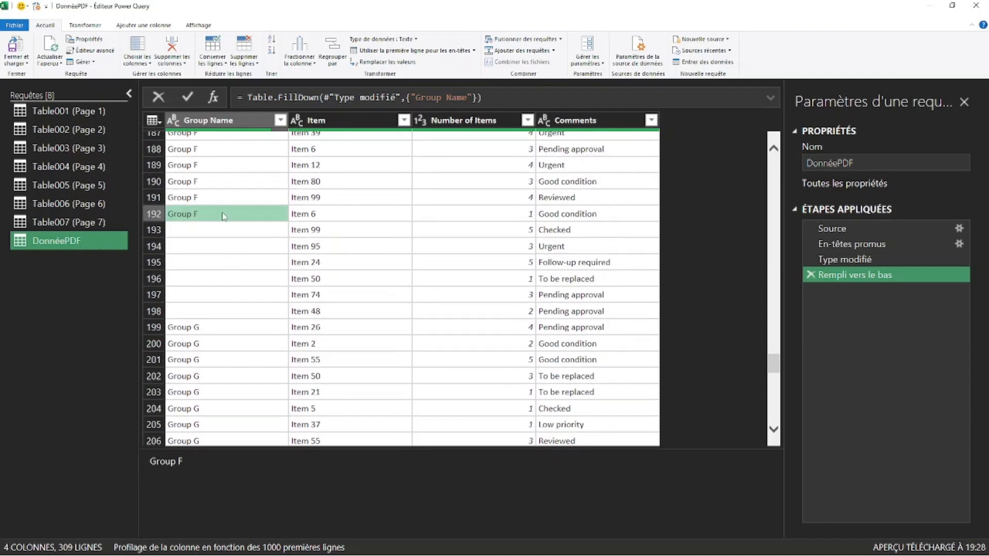
pyautogui.scroll(-8, 229, 281)
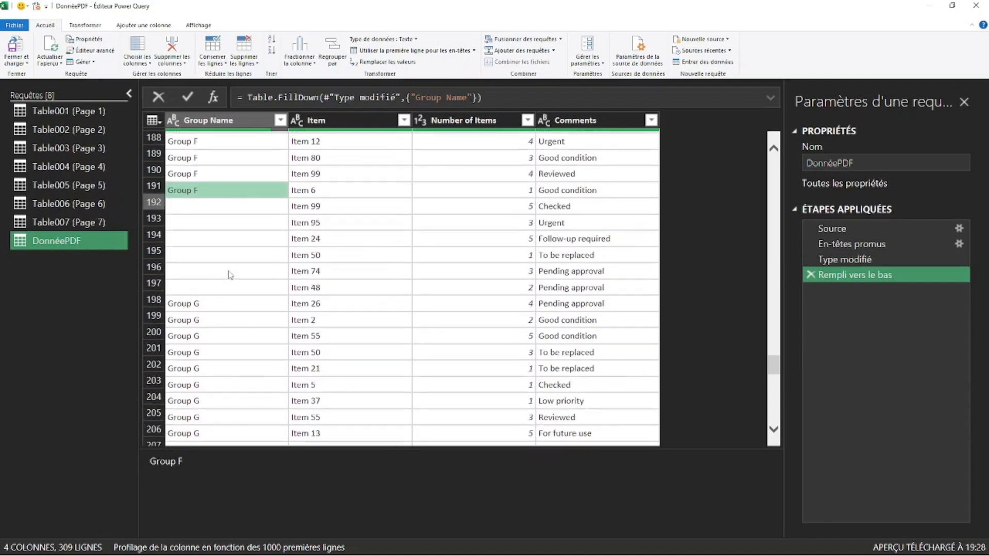
pyautogui.scroll(8, 230, 274)
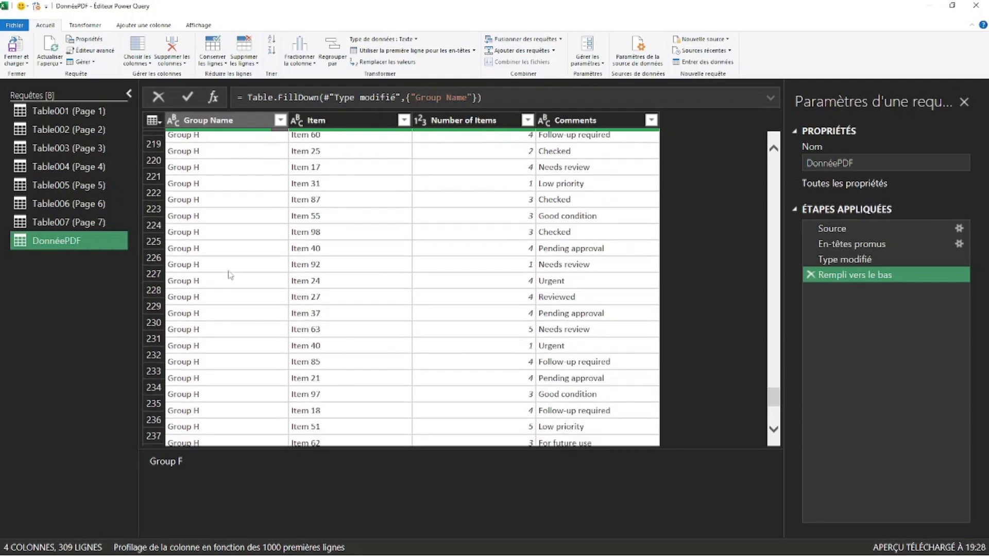
pyautogui.scroll(20, 232, 274)
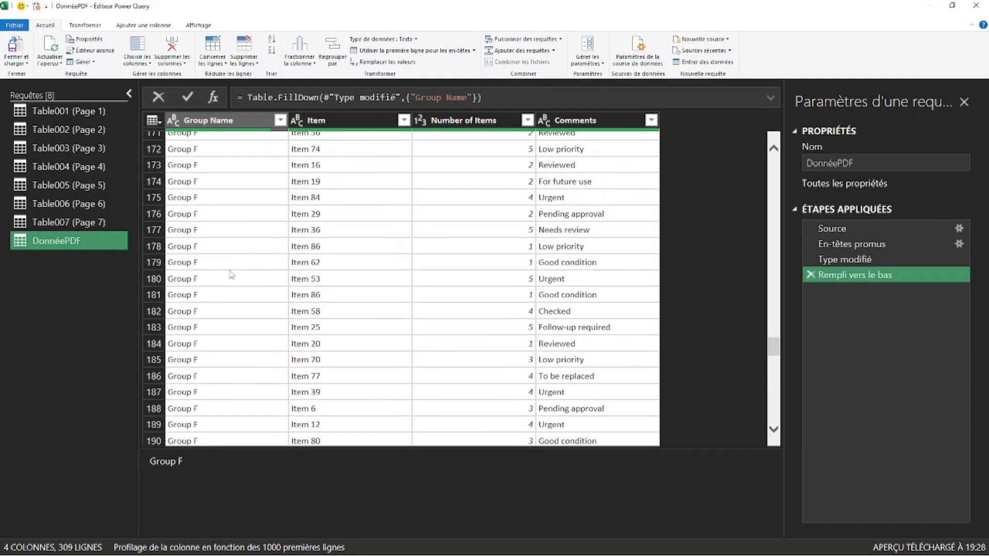
pyautogui.scroll(20, 240, 267)
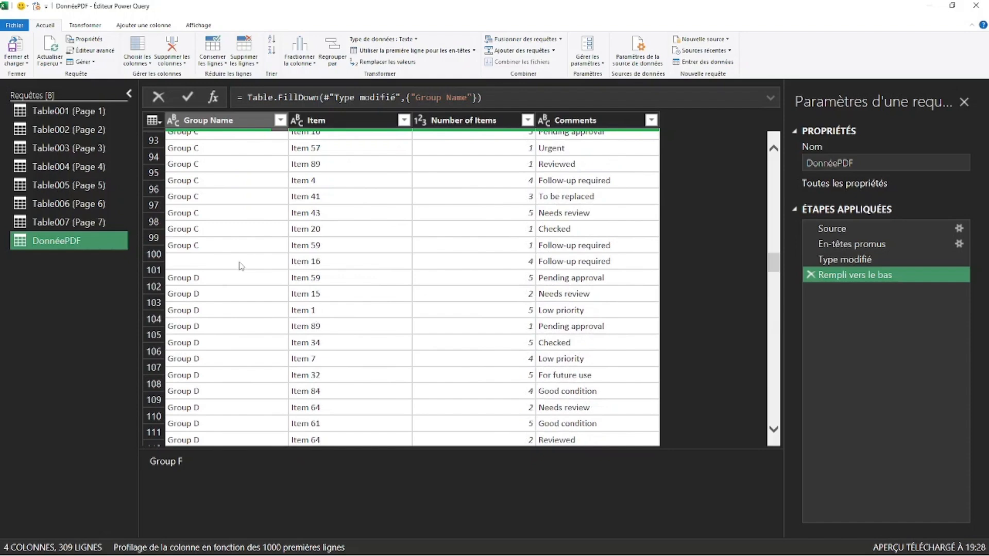
pyautogui.scroll(8, 241, 264)
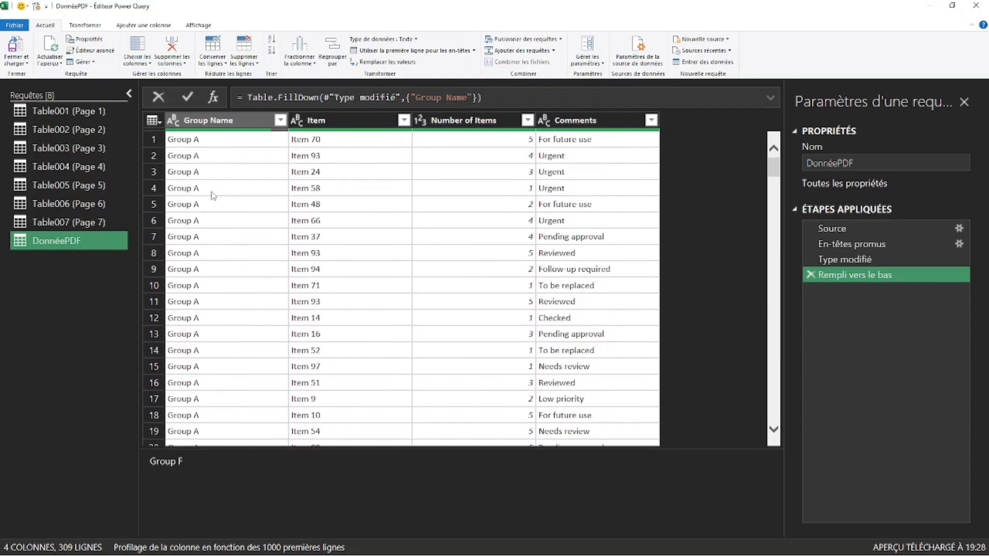
# Try to fill the Group Name column of DonnéePDF down once more
pyautogui.click(251, 118)
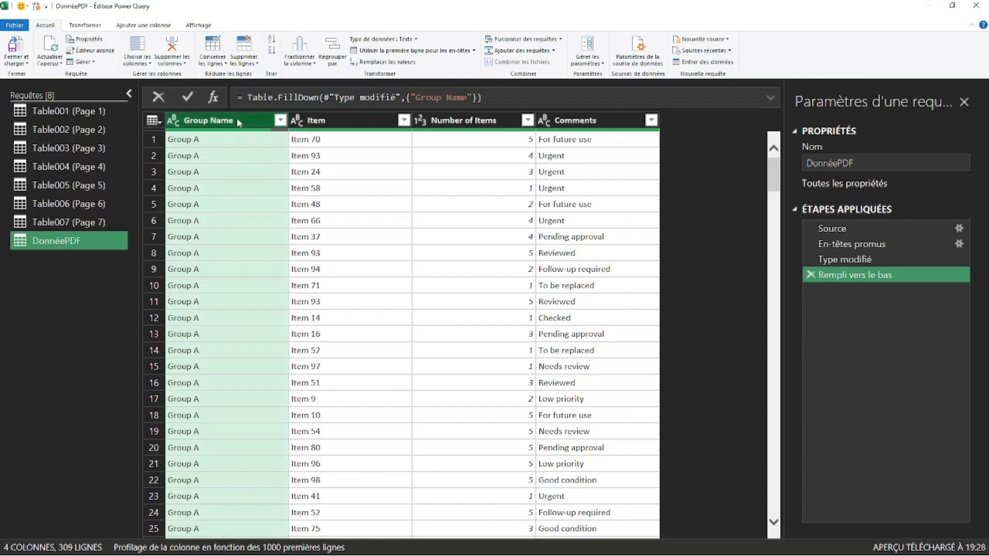
pyautogui.rightClick(236, 117)
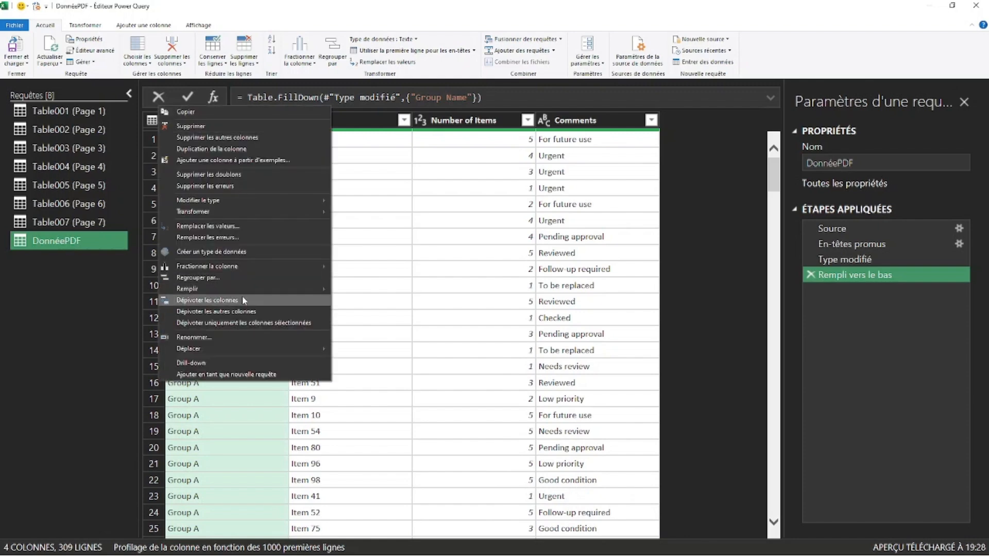
pyautogui.moveTo(265, 290)
pyautogui.click(369, 293)
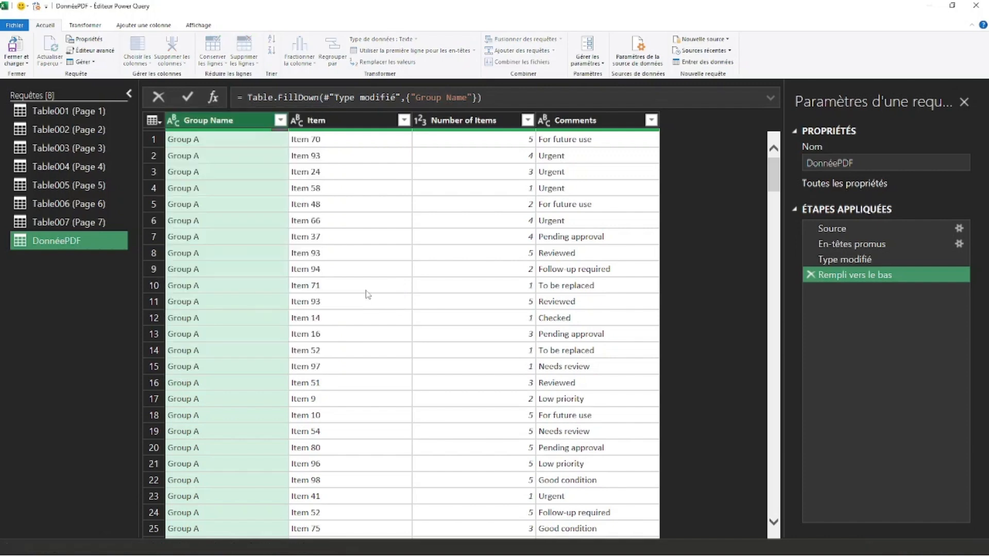
# Check the Group Name column between the Group A and Group B rows for cells that are still blank
pyautogui.scroll(-5, 268, 314)
pyautogui.scroll(-2, 269, 316)
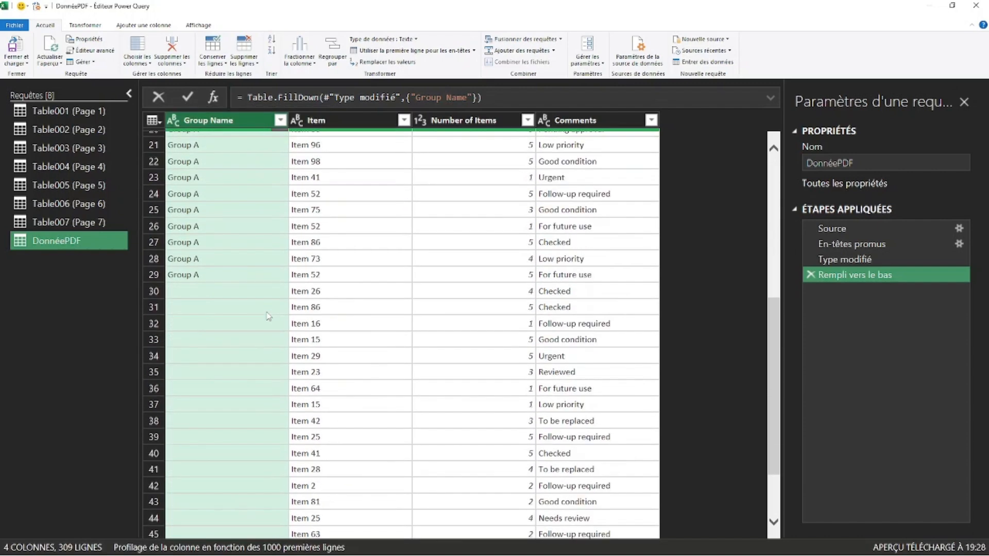
pyautogui.click(213, 276)
pyautogui.scroll(-5, 236, 324)
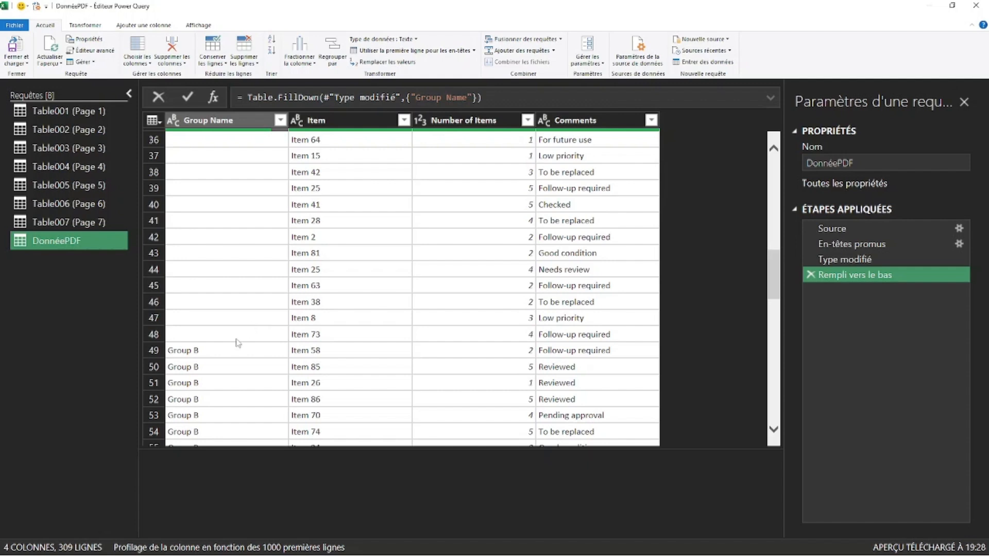
pyautogui.scroll(-6, 397, 284)
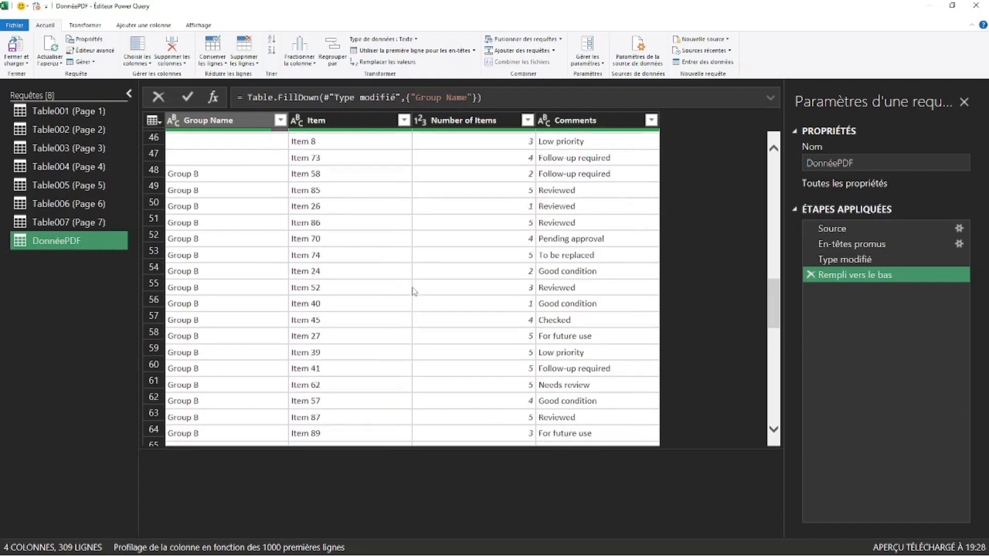
pyautogui.scroll(10, 412, 289)
pyautogui.scroll(5, 414, 291)
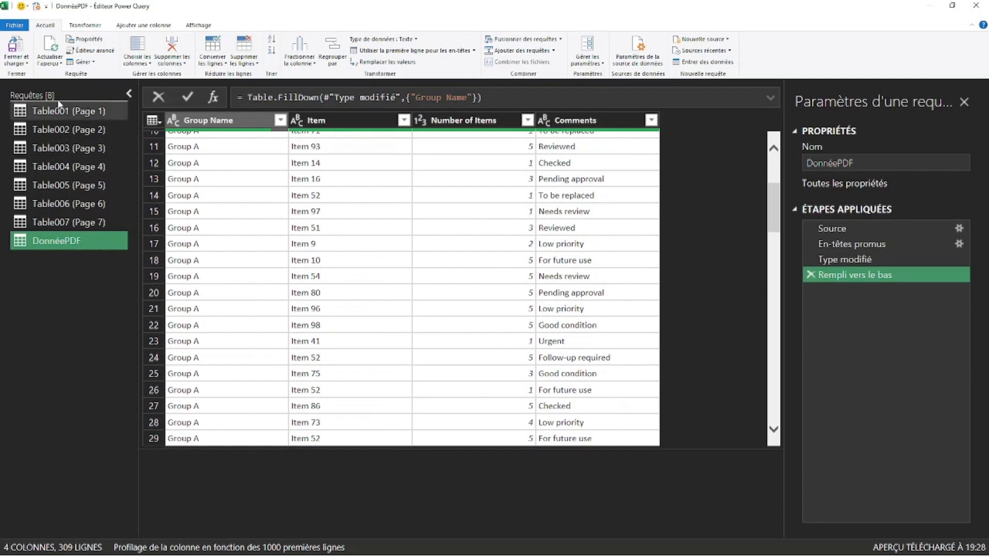
# Close the query editor and load all the queries to the workbook as connections only
pyautogui.click(23, 64)
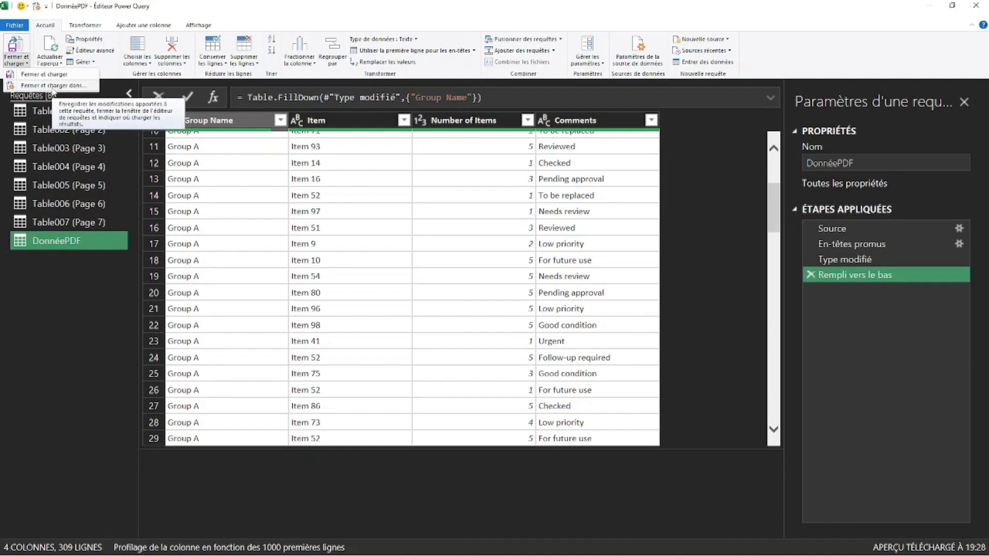
pyautogui.click(53, 87)
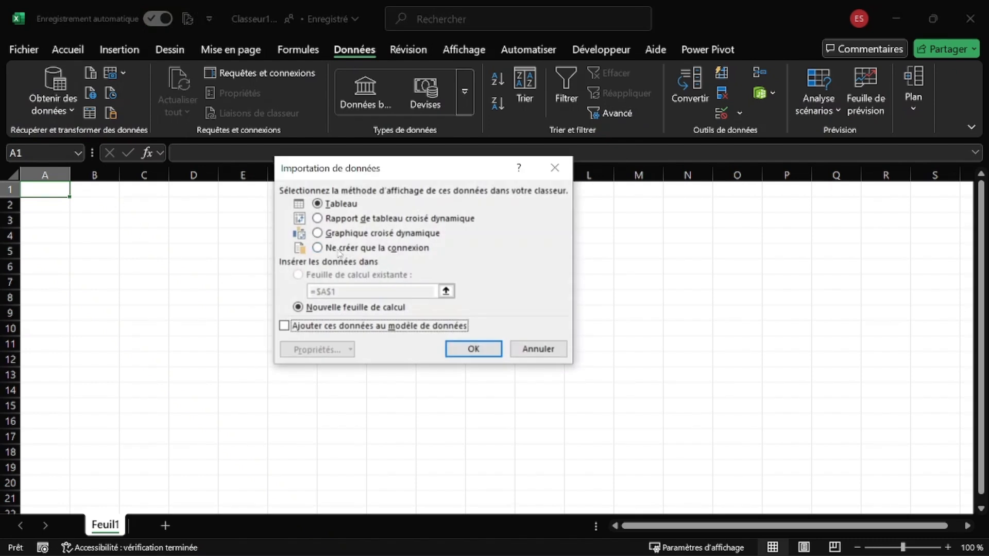
pyautogui.click(339, 252)
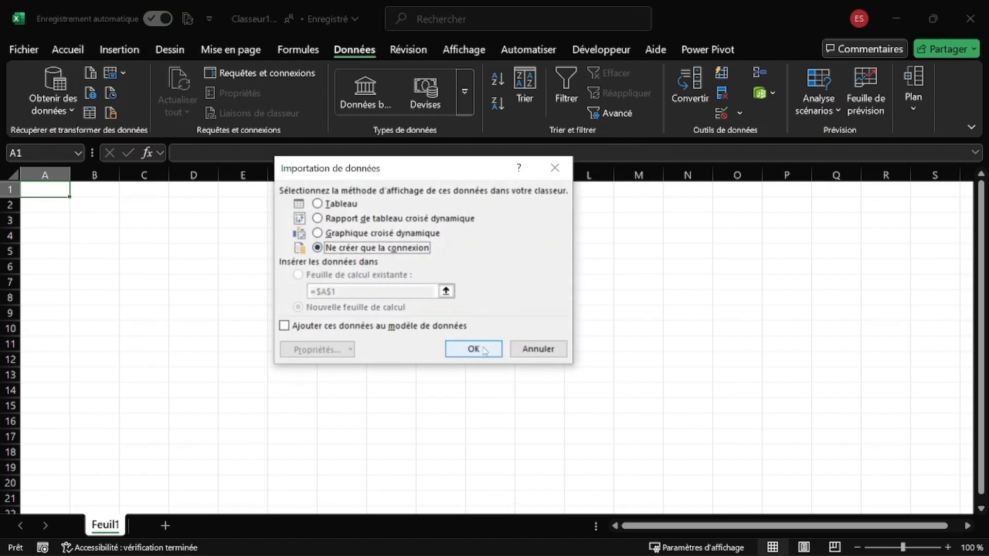
pyautogui.click(485, 349)
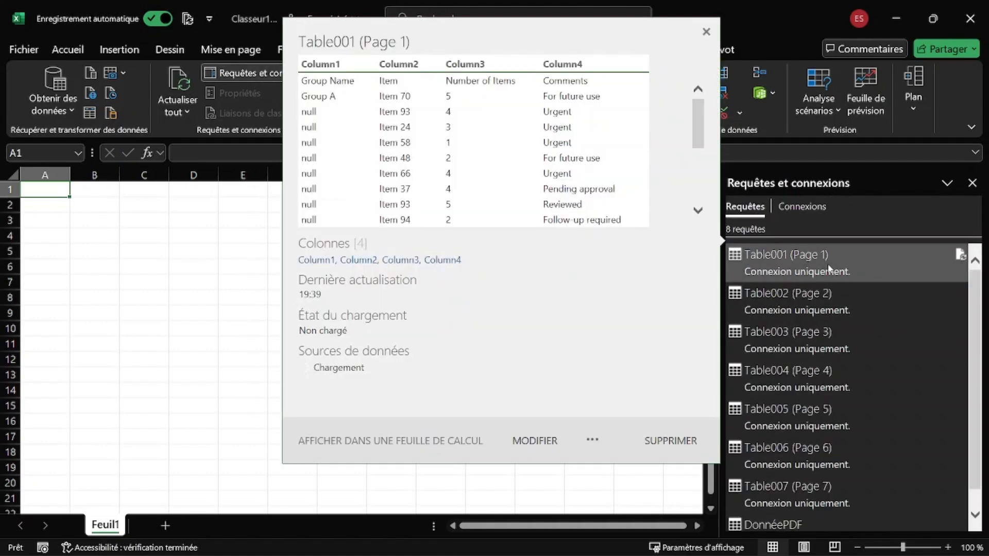
# Load the DonnéePDF query as a table into the existing worksheet at cell A1
pyautogui.scroll(-1, 809, 388)
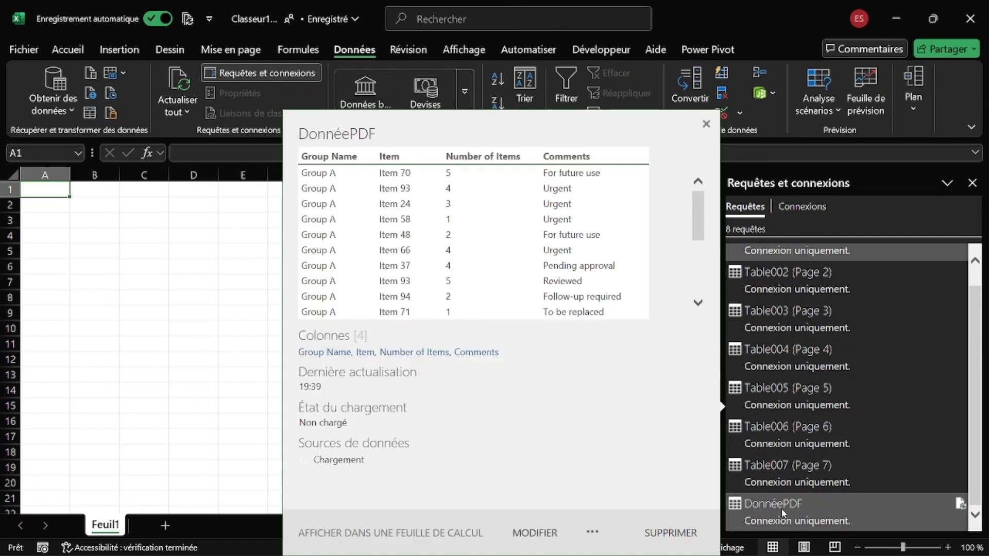
pyautogui.click(781, 508)
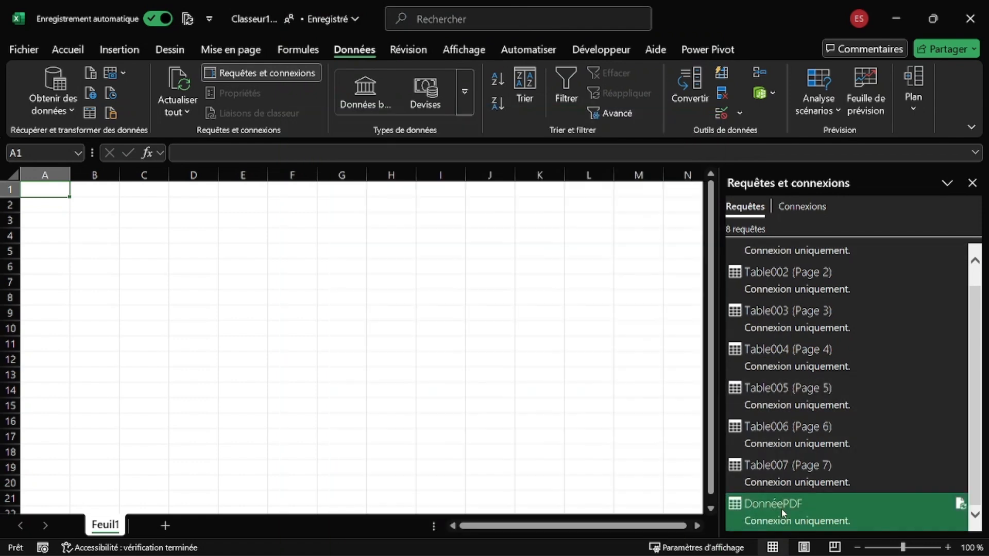
pyautogui.rightClick(780, 508)
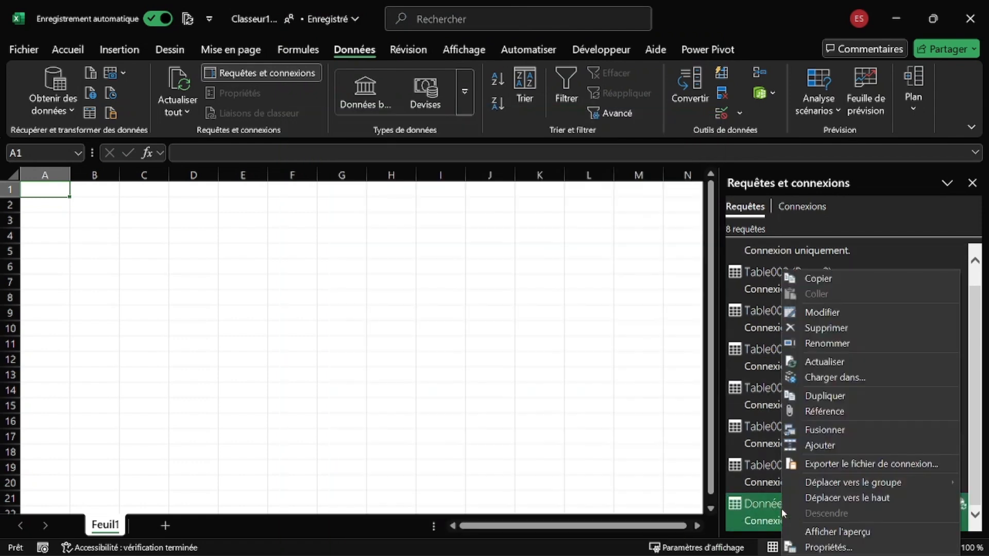
pyautogui.click(829, 379)
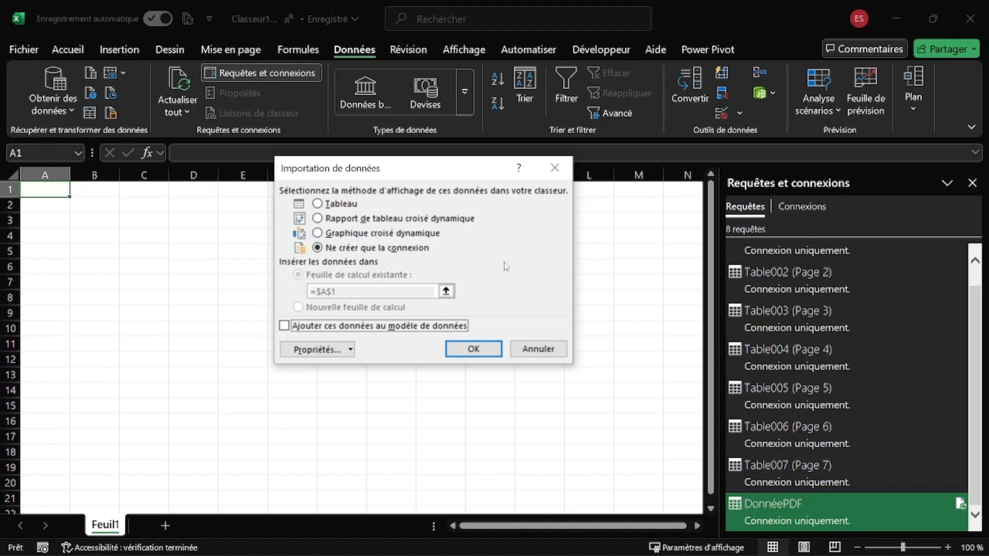
pyautogui.click(329, 205)
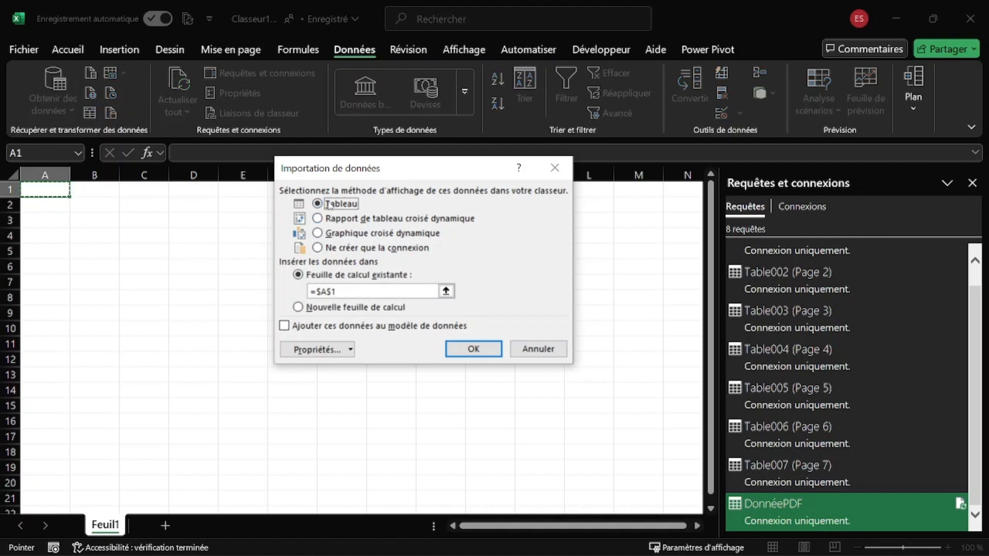
pyautogui.click(370, 235)
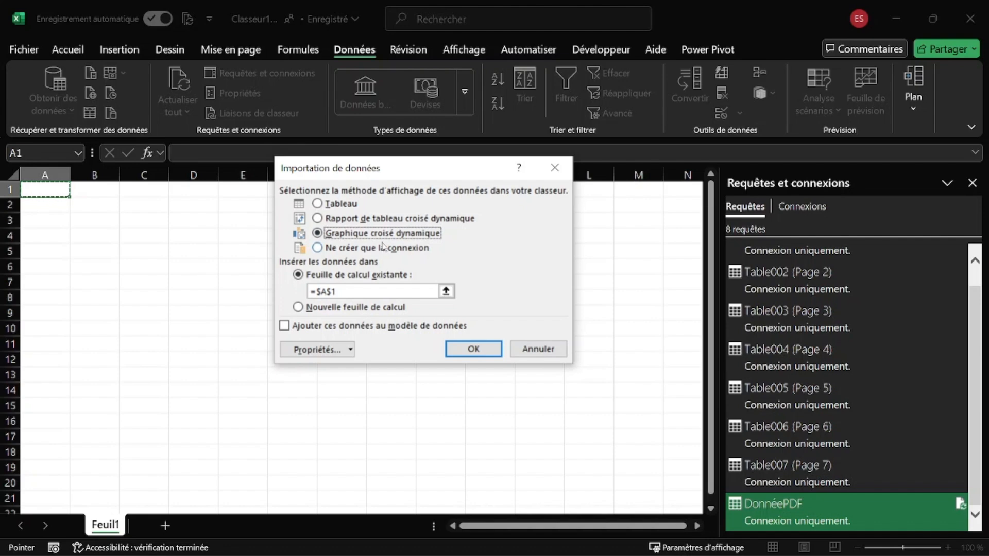
pyautogui.click(319, 204)
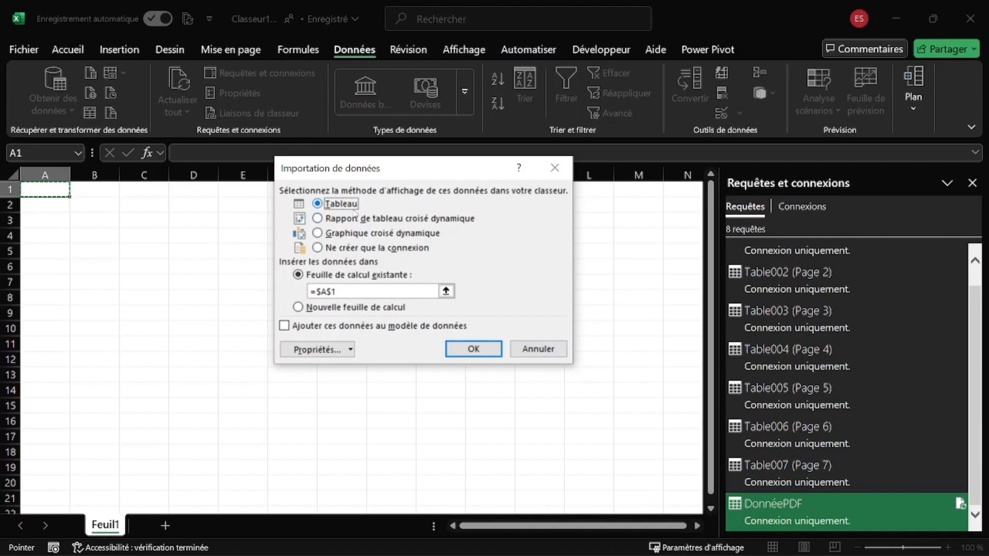
pyautogui.click(474, 348)
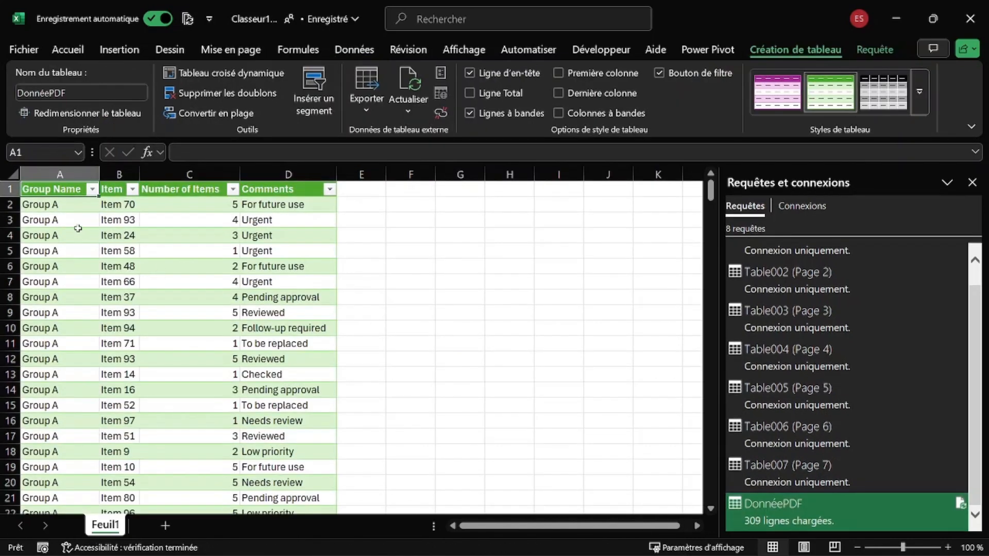
# Go to the last row of the loaded table and back to its top, then find the first blank Group Name cell
pyautogui.click(71, 221)
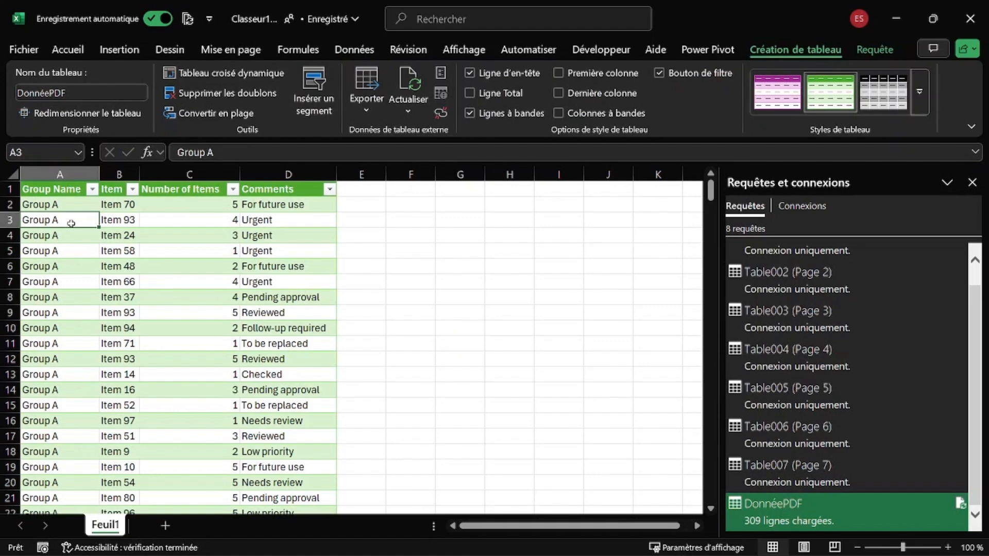
pyautogui.hotkey('ctrl', 'Down')
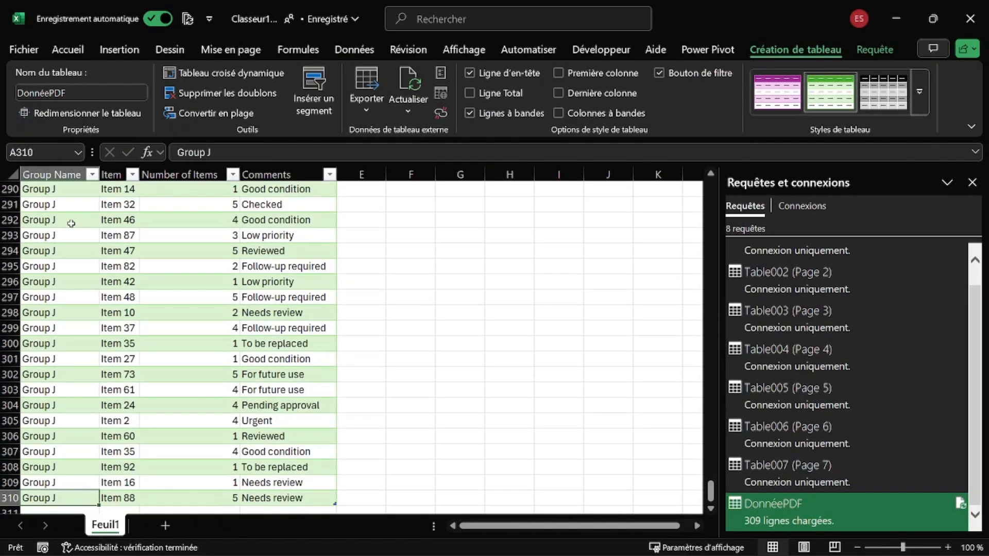
pyautogui.hotkey('ctrl', 'Up')
pyautogui.press('Down')
pyautogui.press('Down')
pyautogui.press('Down')
pyautogui.press('Down')
pyautogui.press('Down')
pyautogui.press('Down')
pyautogui.press('Down')
pyautogui.press('Down')
pyautogui.press('Down')
pyautogui.press('Down')
pyautogui.press('Down')
pyautogui.press('Down')
pyautogui.press('Down')
pyautogui.press('Down')
pyautogui.press('Down')
pyautogui.press('Down')
pyautogui.press('Down')
pyautogui.press('Down')
pyautogui.press('Down')
pyautogui.press('Down')
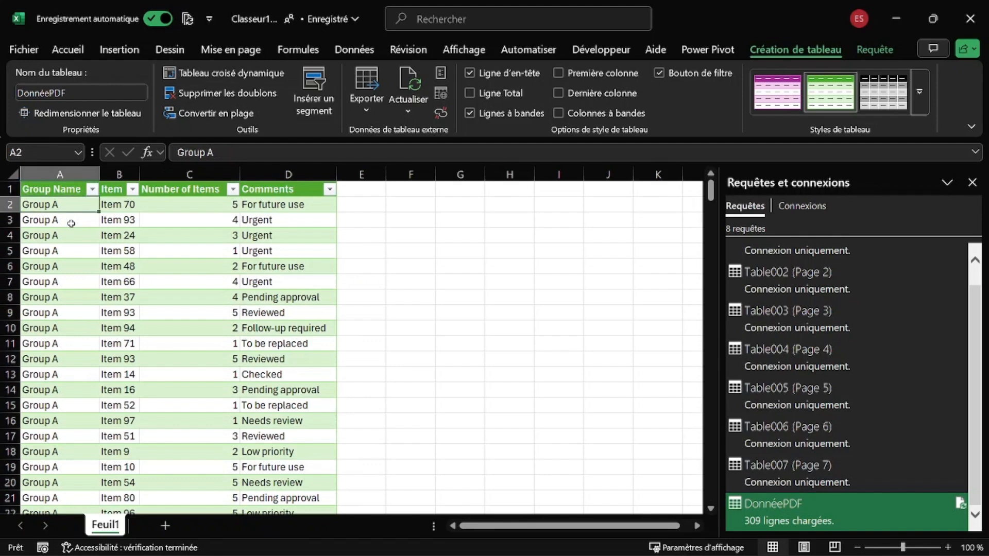
pyautogui.press('Up')
pyautogui.press('Up')
pyautogui.press('Up')
pyautogui.press('Up')
pyautogui.press('Up')
pyautogui.press('Up')
pyautogui.press('Up')
pyautogui.press('Up')
pyautogui.press('Up')
pyautogui.press('Up')
pyautogui.press('Up')
pyautogui.press('Up')
pyautogui.press('Up')
pyautogui.press('Up')
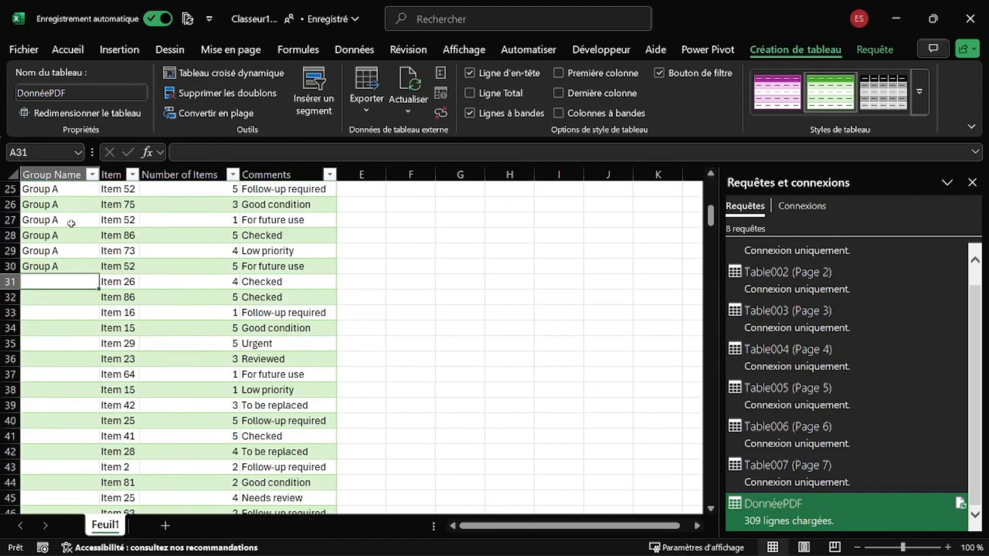
# Copy Group A from A30 down through the blank cells to A49, and Group C from A99 into A100
pyautogui.click(64, 266)
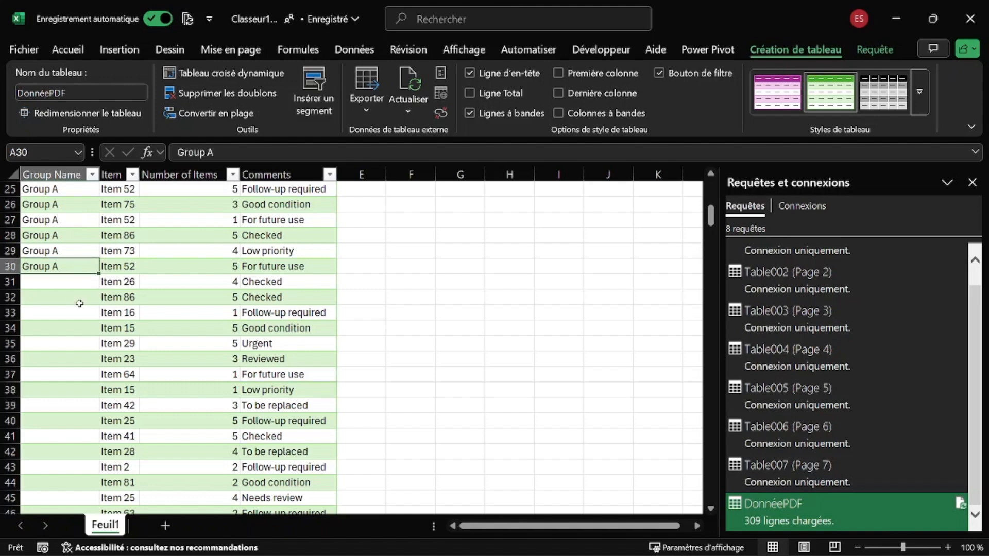
pyautogui.moveTo(99, 273)
pyautogui.mouseDown()
pyautogui.moveTo(97, 507)
pyautogui.moveTo(83, 271)
pyautogui.mouseUp()
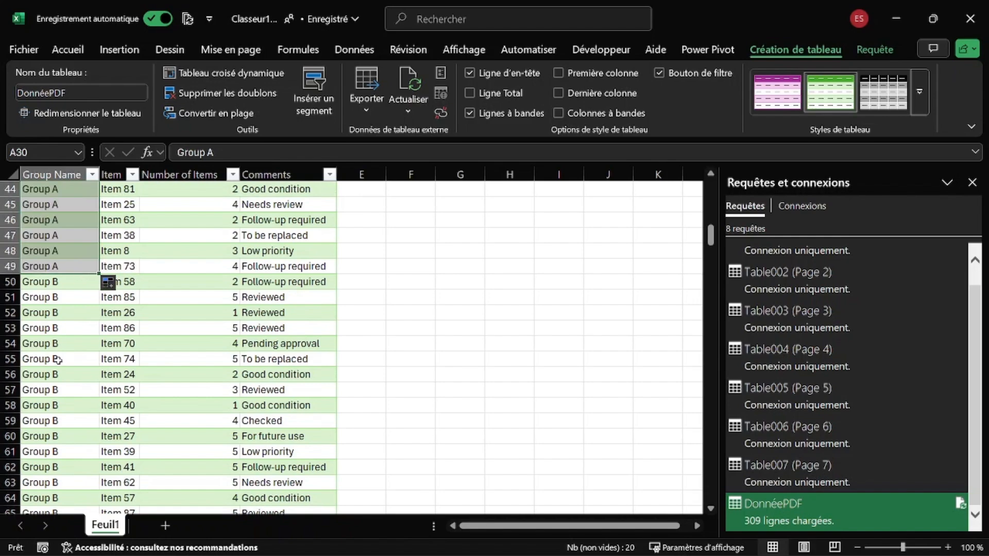
pyautogui.scroll(-10, 72, 336)
pyautogui.scroll(3, 74, 337)
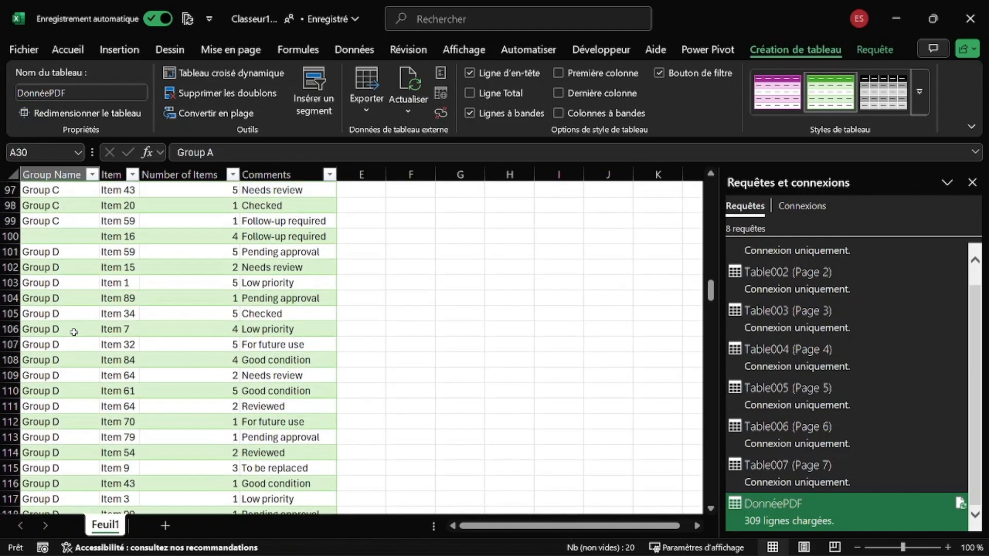
pyautogui.click(46, 220)
pyautogui.moveTo(98, 228); pyautogui.dragTo(96, 239)
# Copy Group D from A134 down through the blank Group Name cells to A149
pyautogui.scroll(-11, 71, 263)
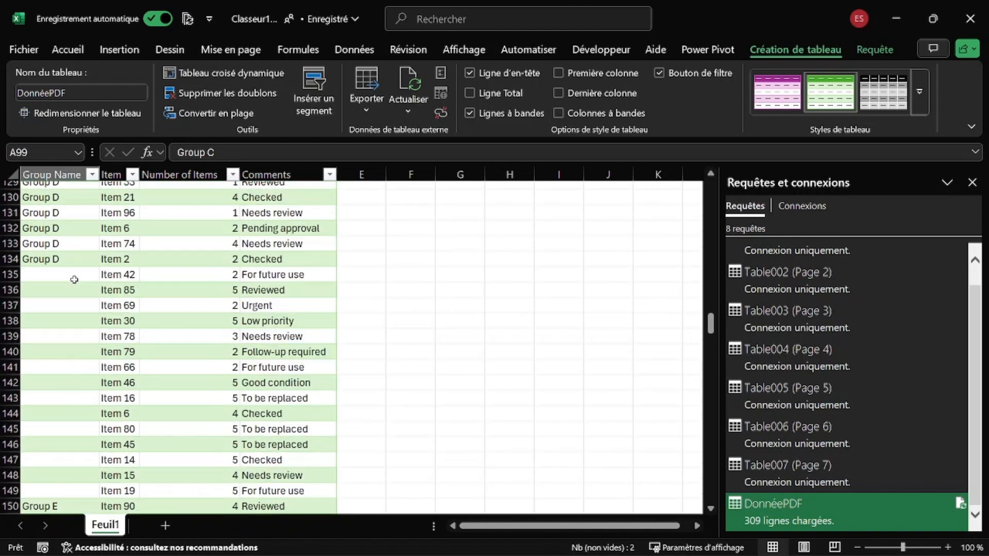
pyautogui.click(80, 259)
pyautogui.moveTo(98, 266); pyautogui.dragTo(98, 497)
# Copy Group F from A193 down through the blank cells to A199, and Group H from A248 into A249
pyautogui.scroll(-2, 65, 367)
pyautogui.scroll(-18, 64, 367)
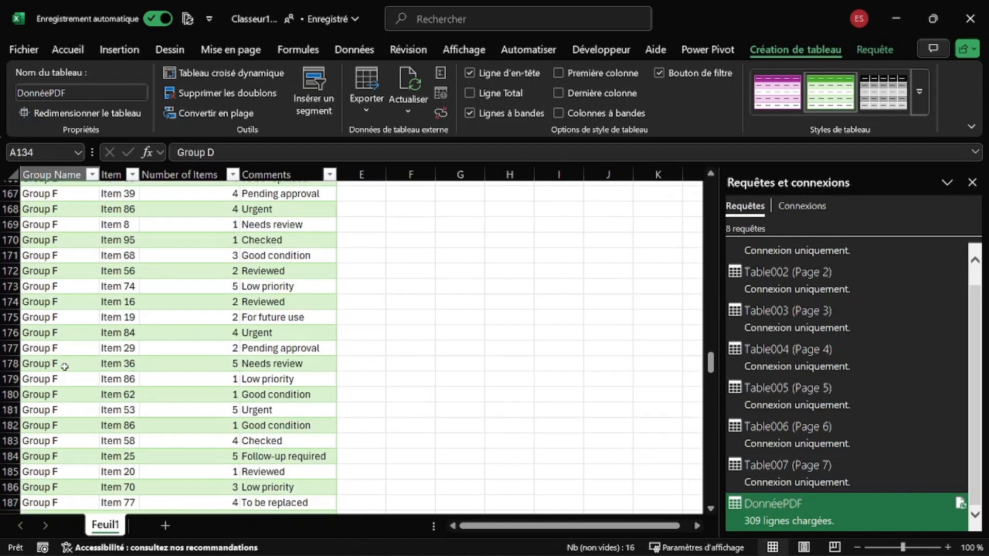
pyautogui.click(90, 234)
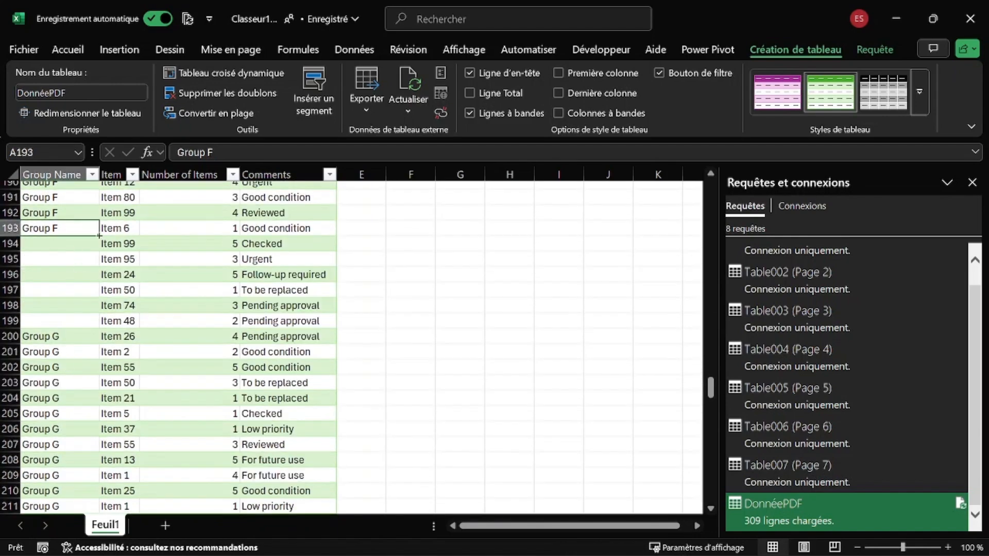
pyautogui.moveTo(99, 235); pyautogui.dragTo(97, 327)
pyautogui.scroll(-6, 66, 305)
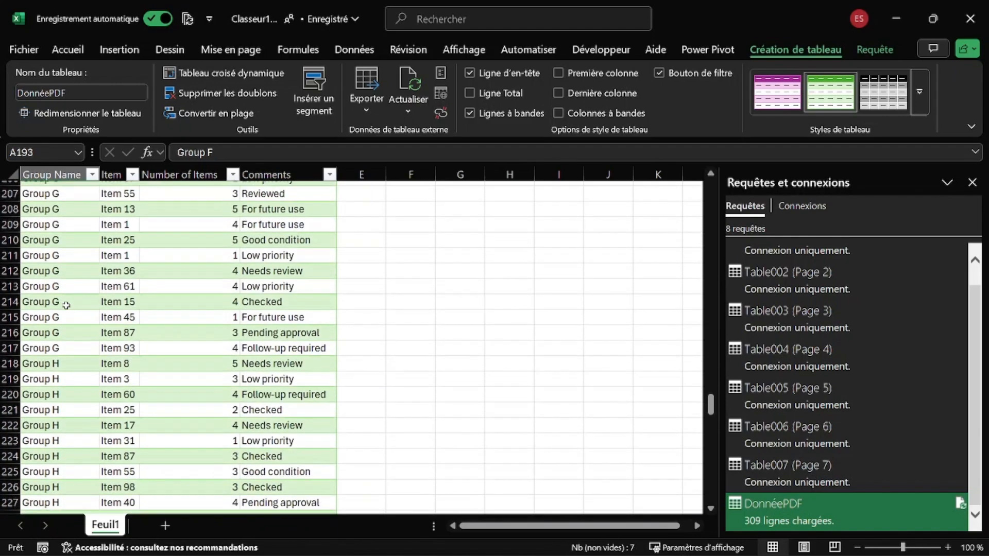
pyautogui.scroll(-13, 65, 304)
pyautogui.click(67, 232)
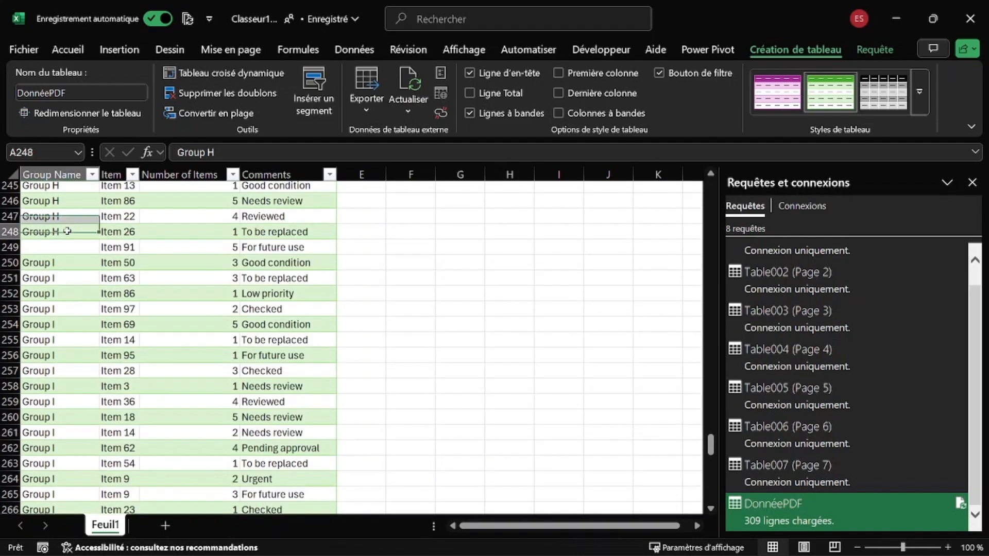
pyautogui.moveTo(98, 238); pyautogui.dragTo(90, 251)
# Create a PivotTable from the DonnéePDF table on a new worksheet
pyautogui.scroll(-20, 60, 263)
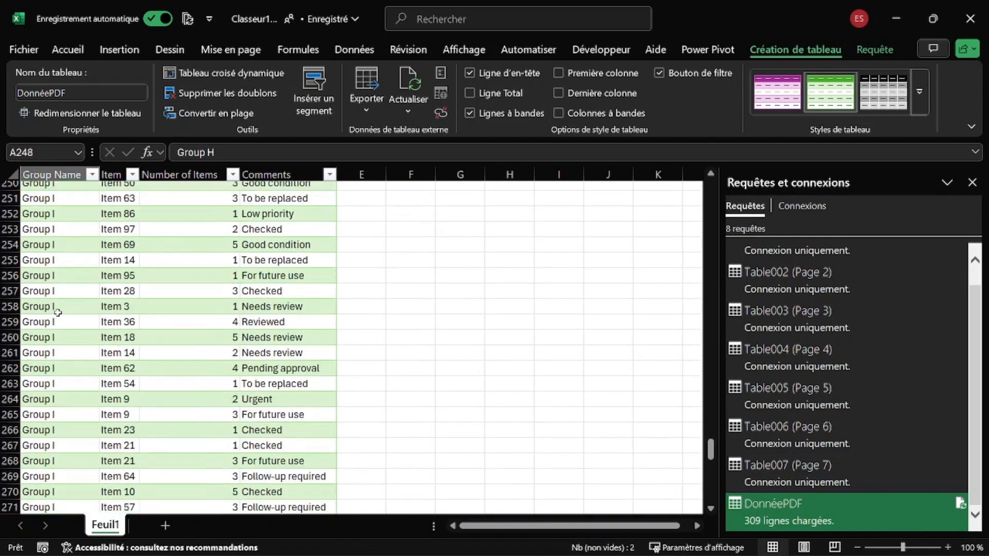
pyautogui.scroll(12, 58, 313)
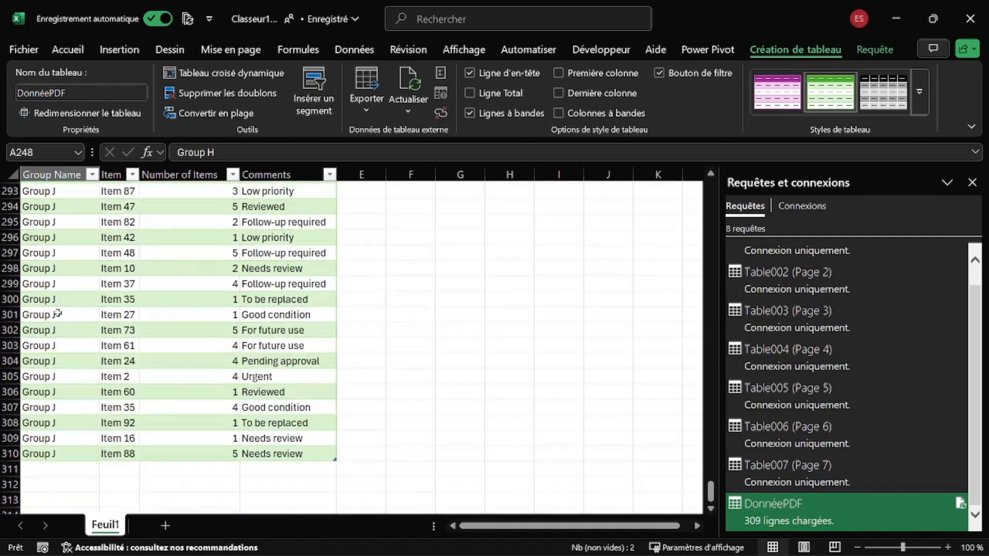
pyautogui.click(58, 310)
pyautogui.scroll(19, 85, 322)
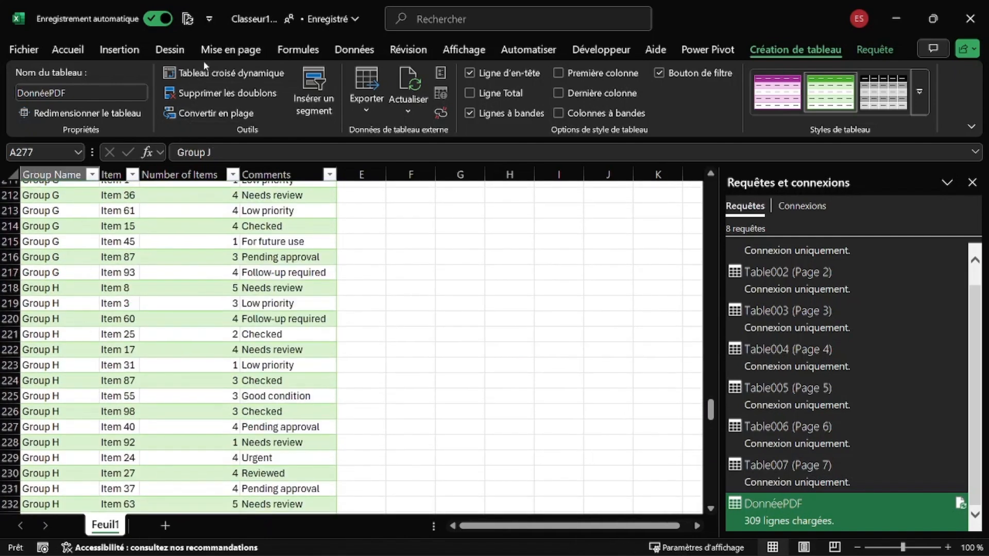
pyautogui.click(197, 74)
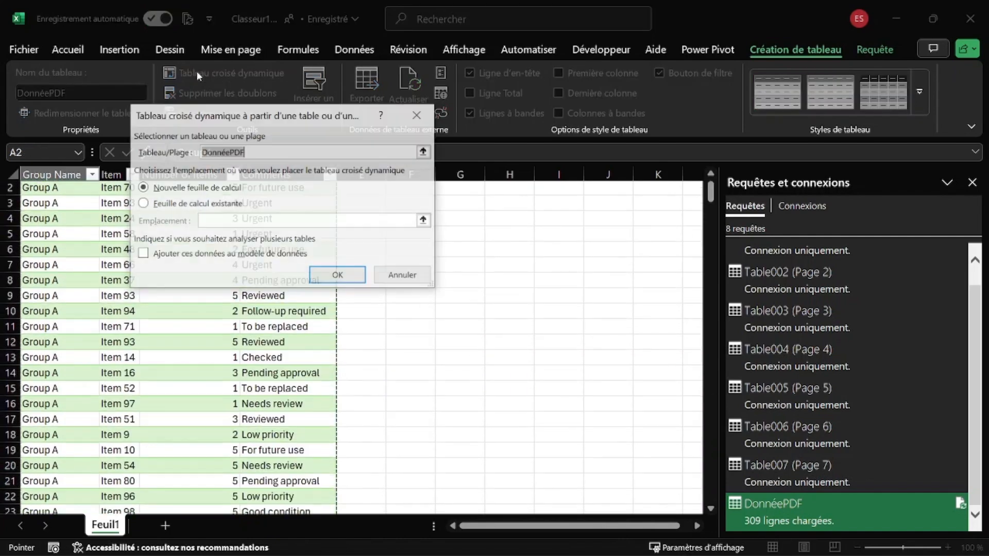
pyautogui.click(363, 277)
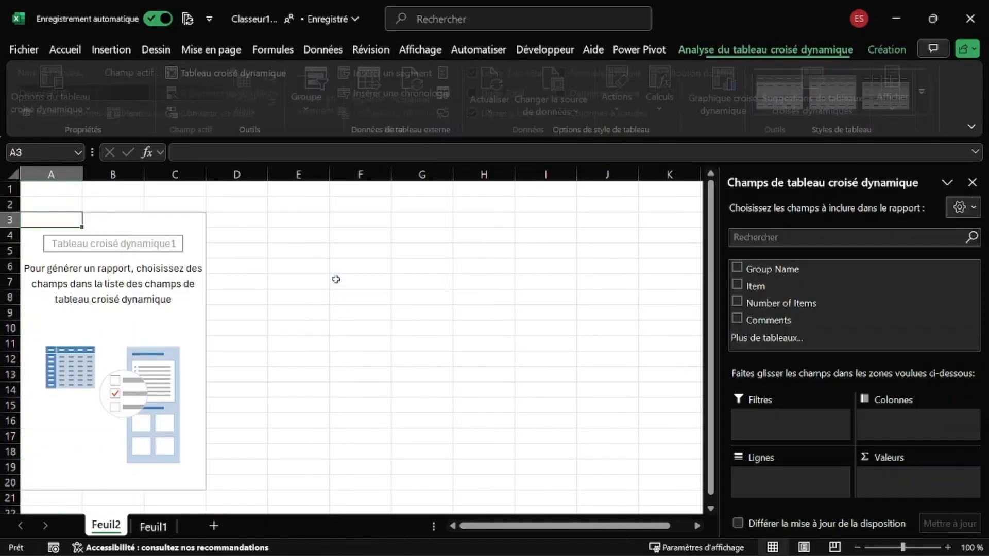
# On Feuil2, add Group Name to the PivotTable's rows and Number of Items to its values as a sum
pyautogui.click(154, 526)
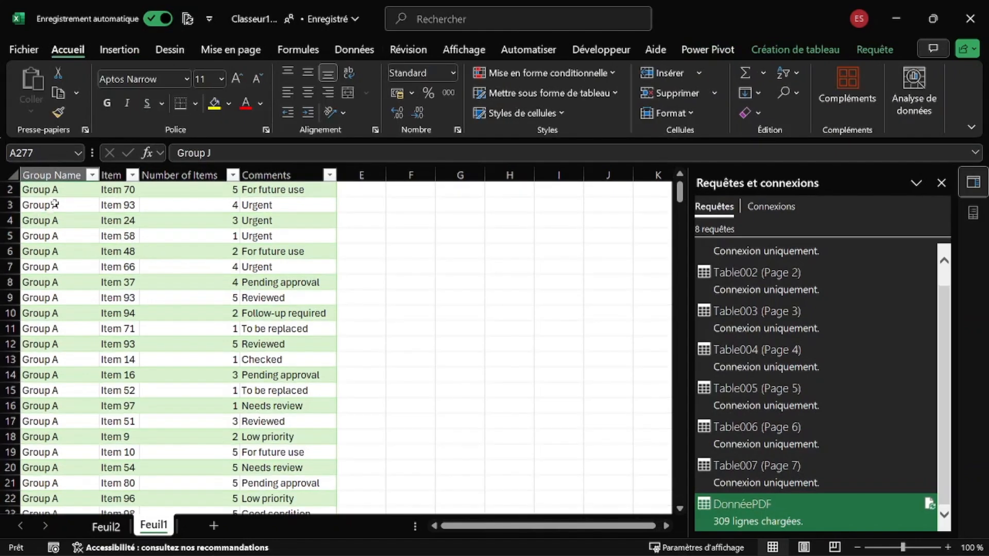
pyautogui.scroll(1, 183, 229)
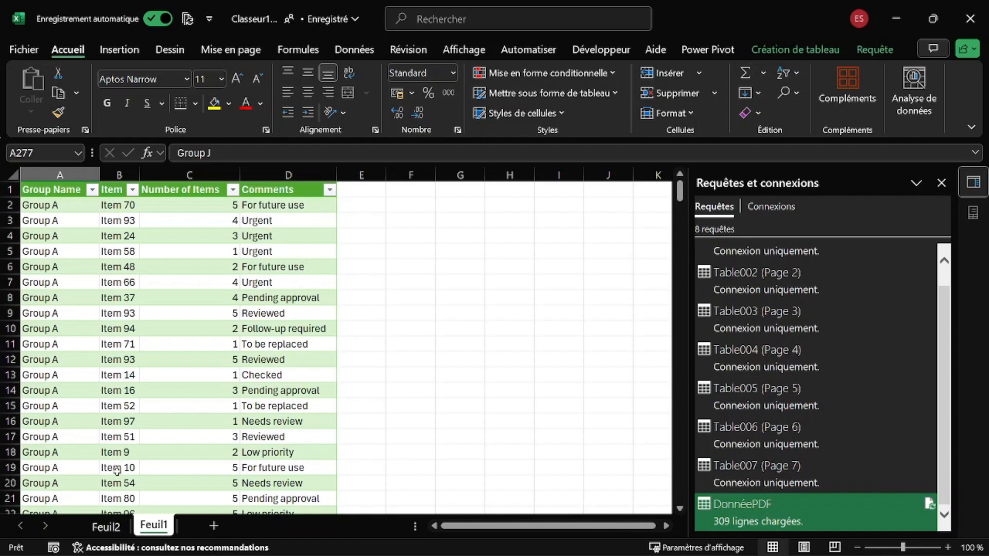
pyautogui.click(106, 525)
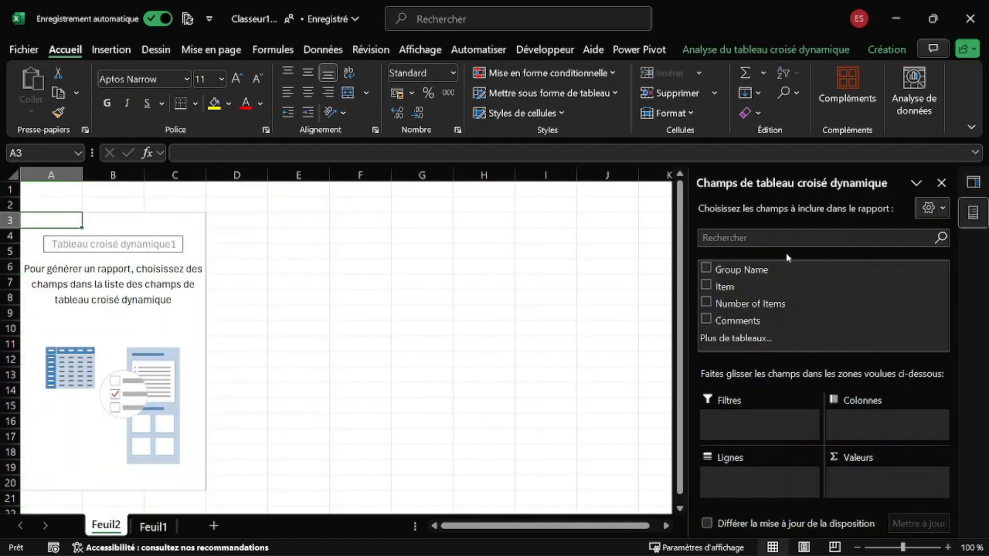
pyautogui.moveTo(752, 271); pyautogui.dragTo(758, 471)
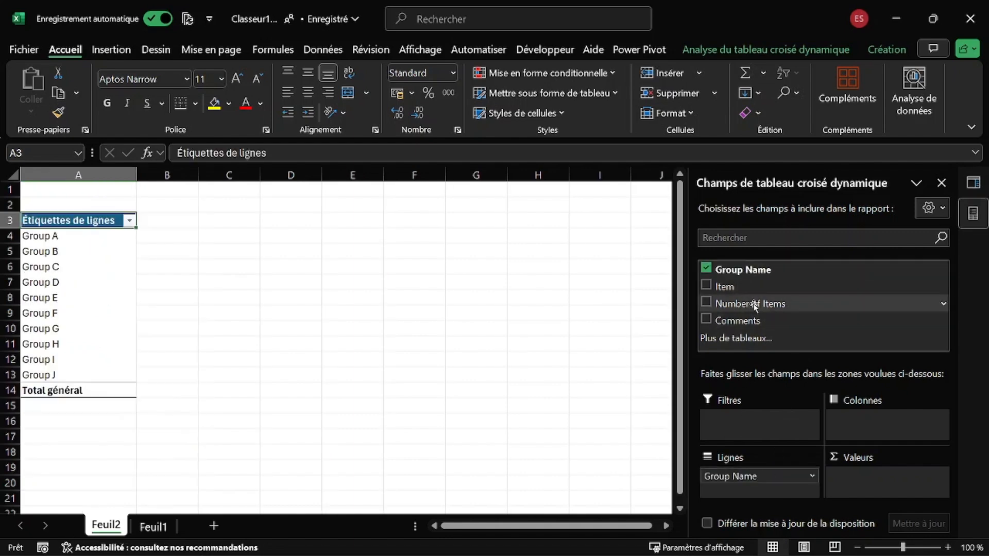
pyautogui.moveTo(752, 304); pyautogui.dragTo(881, 471)
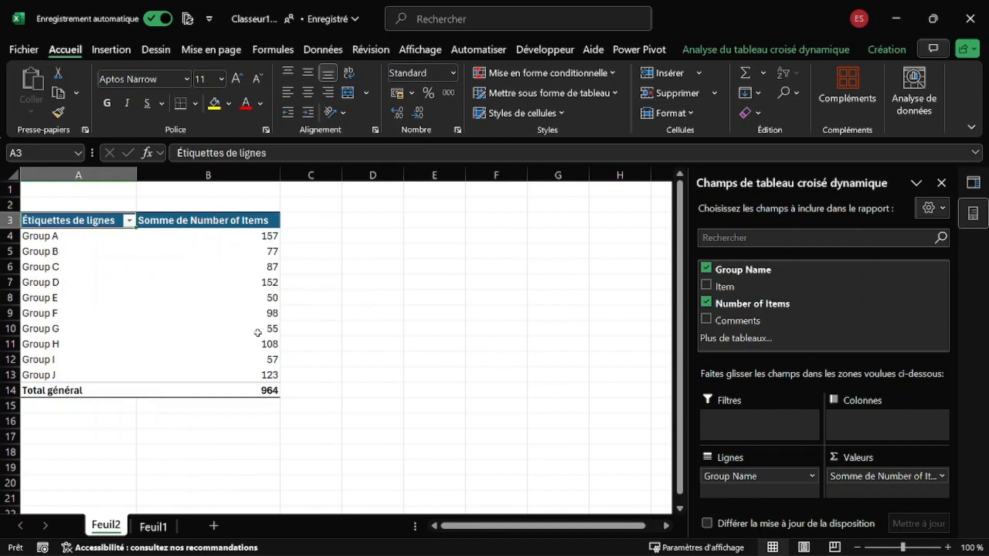
# Add Comments to the PivotTable's rows below Group Name, and remove Group Name from the rows
pyautogui.moveTo(748, 319); pyautogui.dragTo(765, 489)
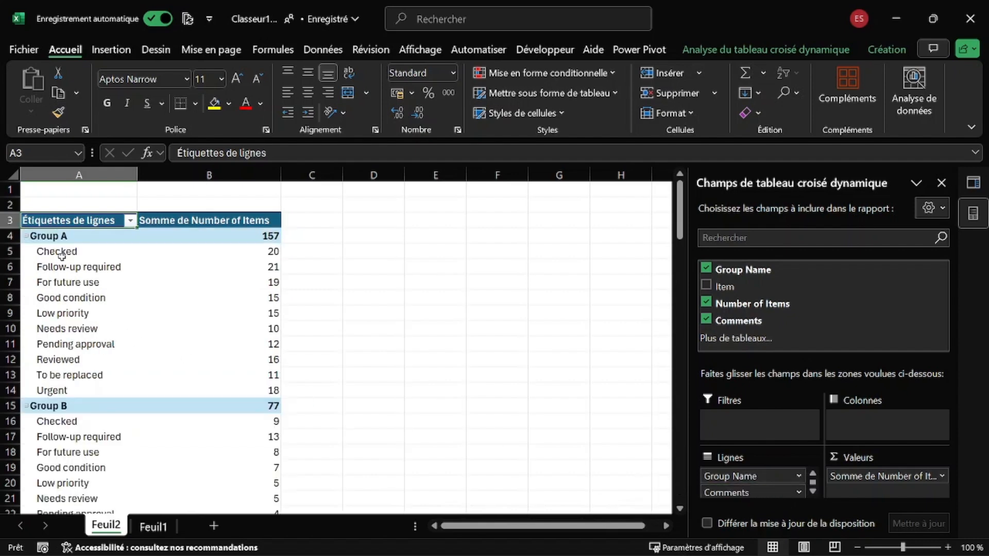
pyautogui.moveTo(67, 251); pyautogui.dragTo(110, 391)
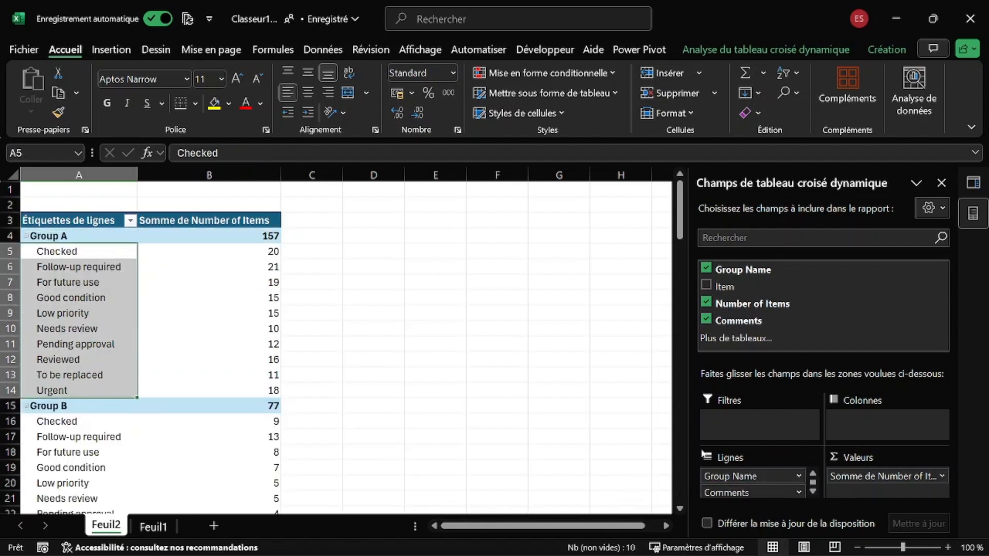
pyautogui.moveTo(761, 476); pyautogui.dragTo(540, 352)
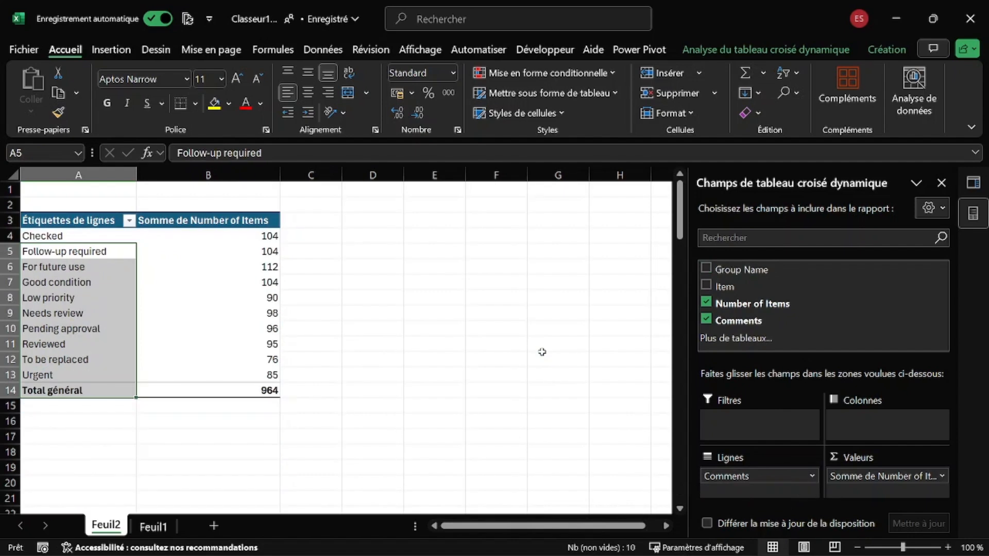
pyautogui.click(154, 267)
pyautogui.moveTo(57, 236); pyautogui.dragTo(94, 375)
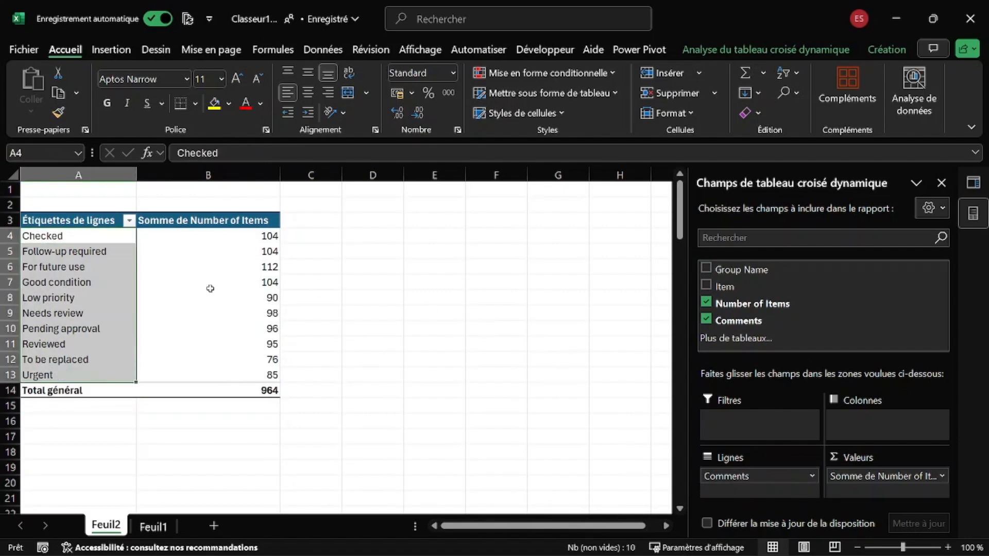
pyautogui.moveTo(258, 240); pyautogui.dragTo(258, 374)
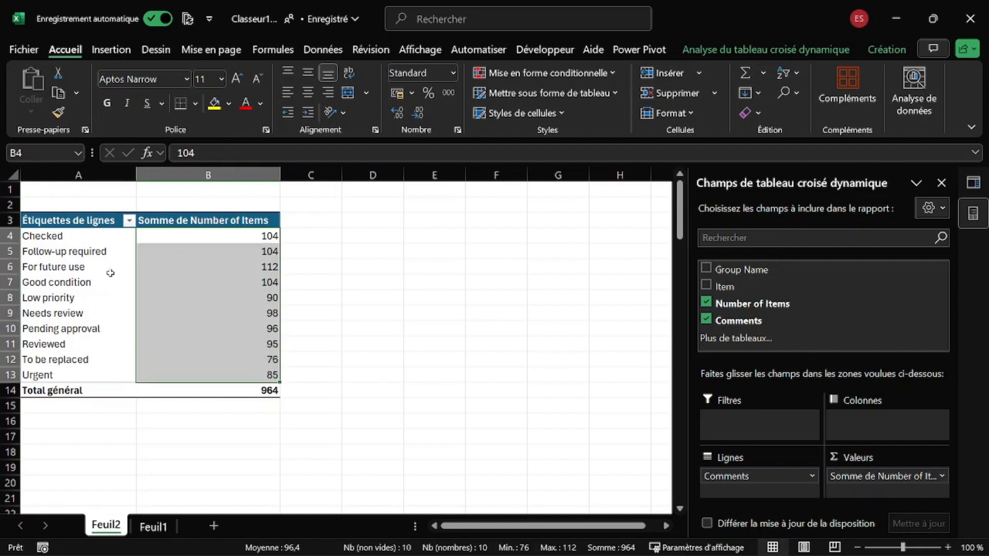
pyautogui.click(73, 237)
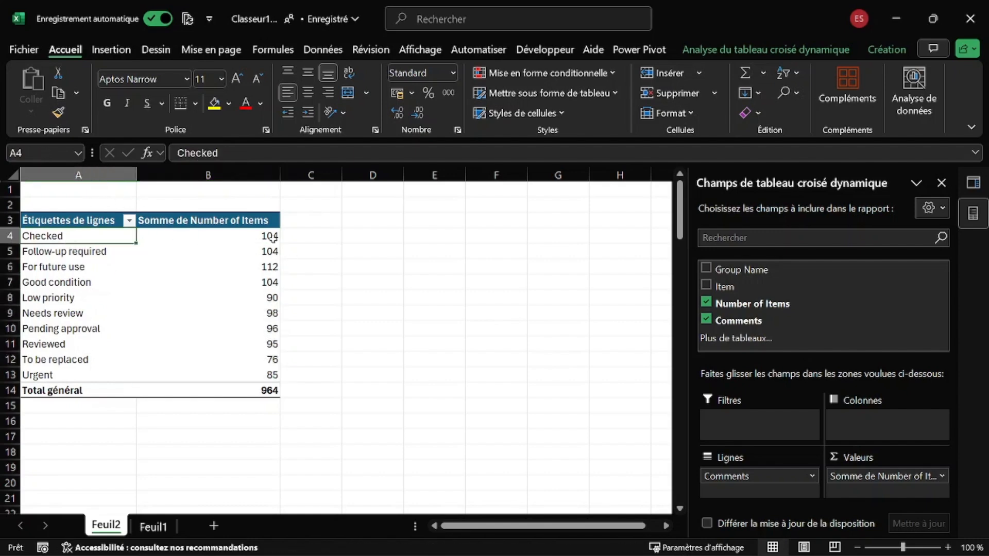
pyautogui.click(272, 266)
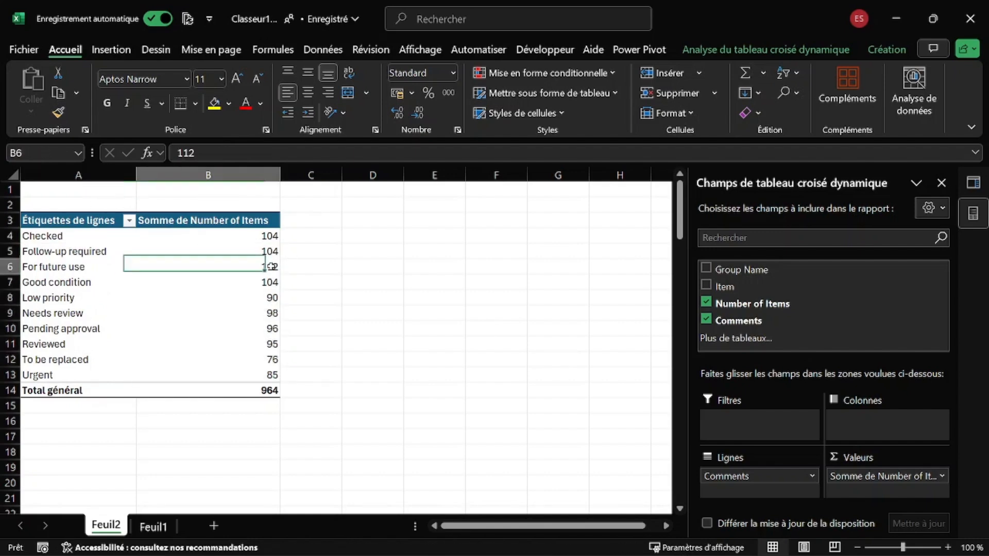
# Sort the PivotTable's comments in descending order by Somme de Number of Items
pyautogui.click(129, 220)
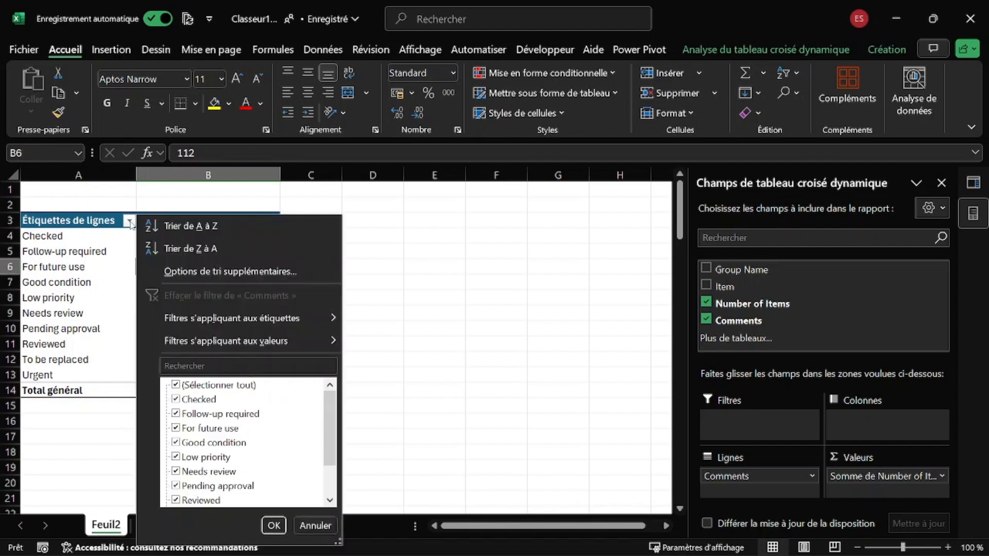
pyautogui.click(225, 272)
pyautogui.click(327, 242)
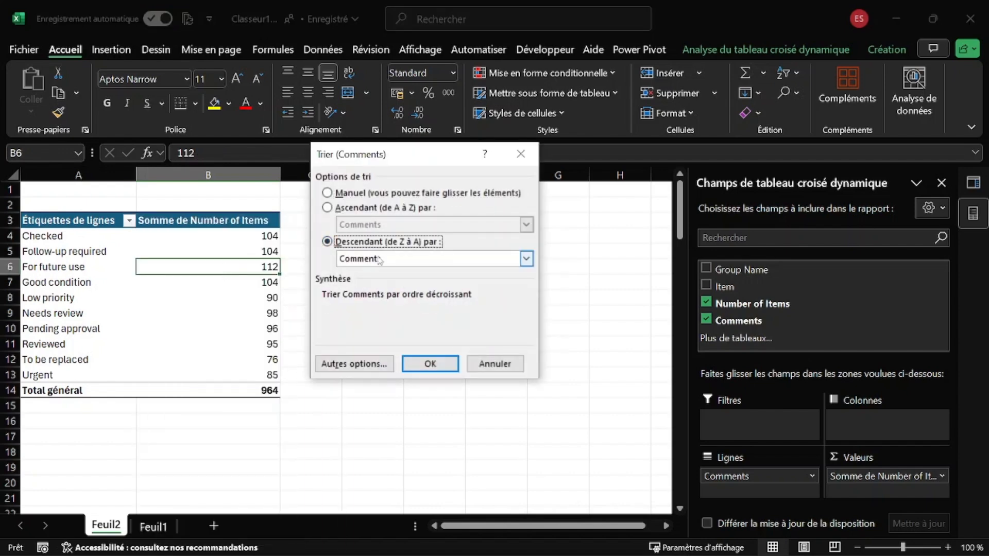
pyautogui.click(381, 259)
pyautogui.click(381, 282)
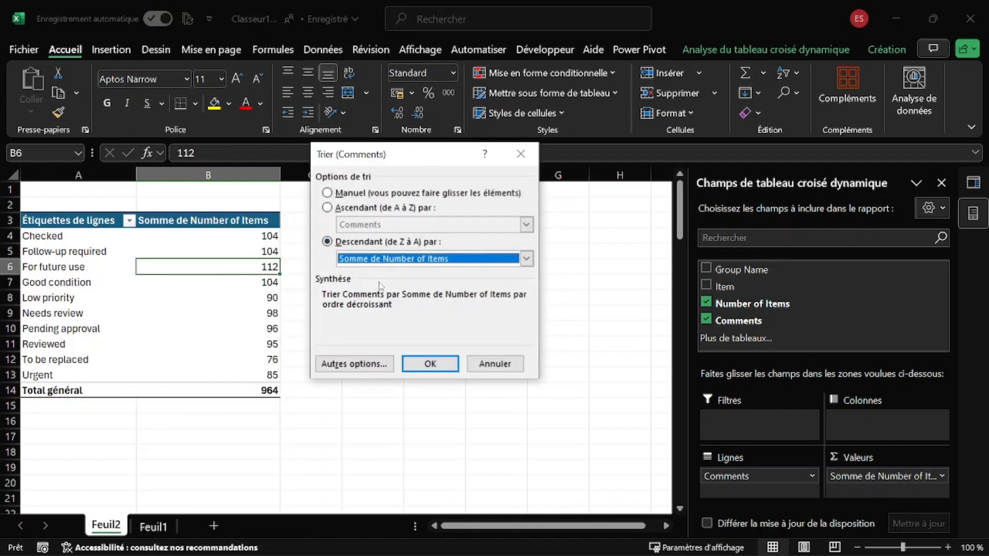
pyautogui.click(435, 364)
pyautogui.moveTo(269, 236); pyautogui.dragTo(293, 375)
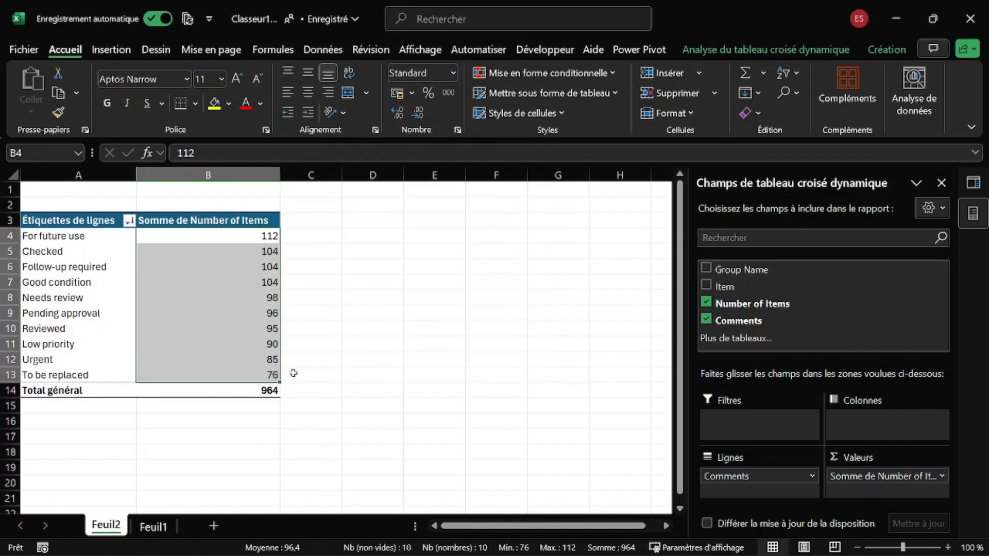
pyautogui.click(261, 237)
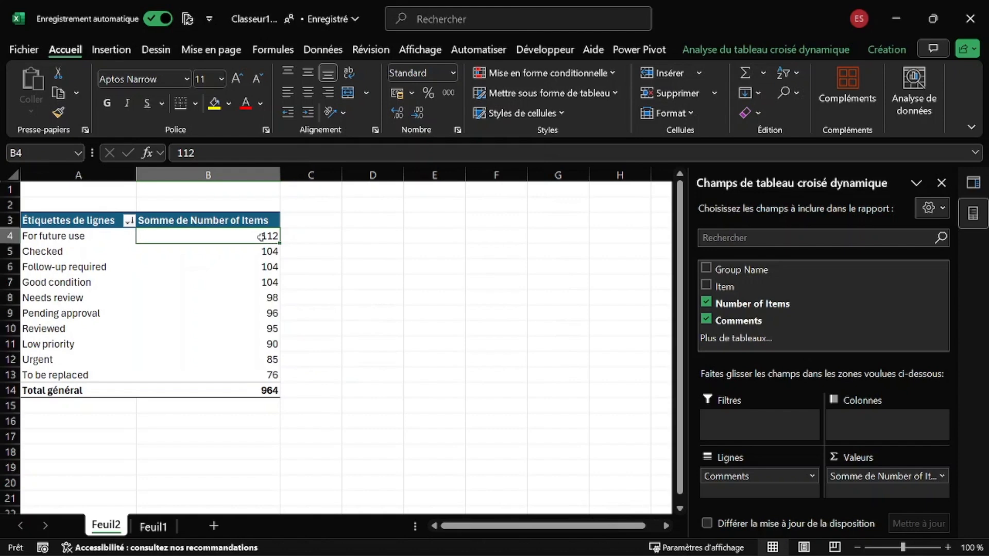
pyautogui.moveTo(261, 237); pyautogui.dragTo(260, 369)
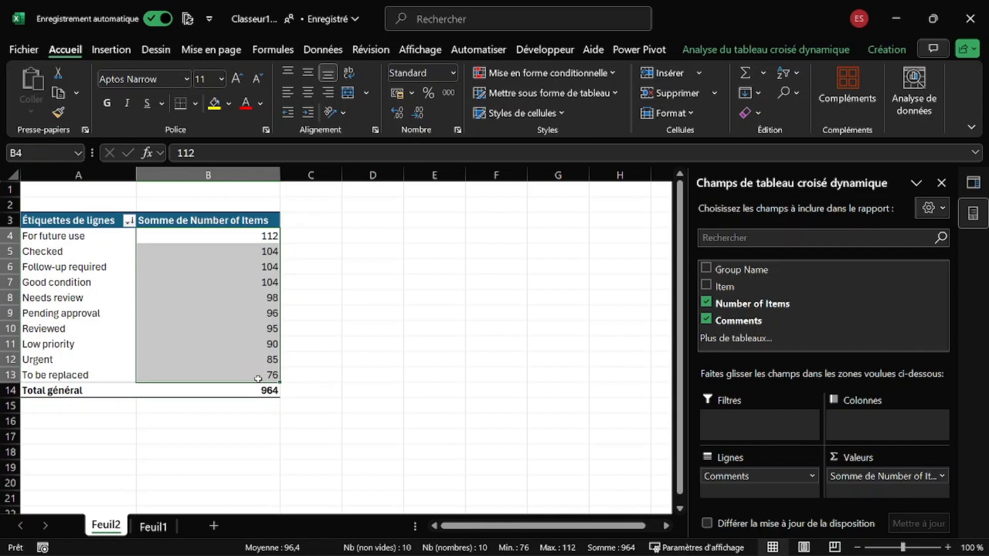
pyautogui.click(258, 378)
# Insert a clustered bar PivotChart (Barres groupées) from the PivotTable and place it beside the table, from column C to H
pyautogui.click(211, 253)
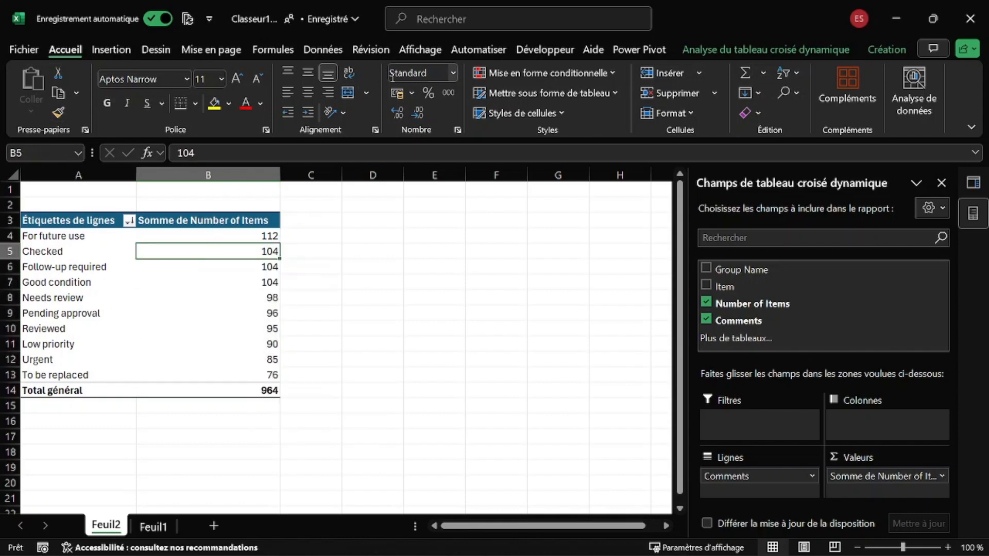
pyautogui.click(110, 50)
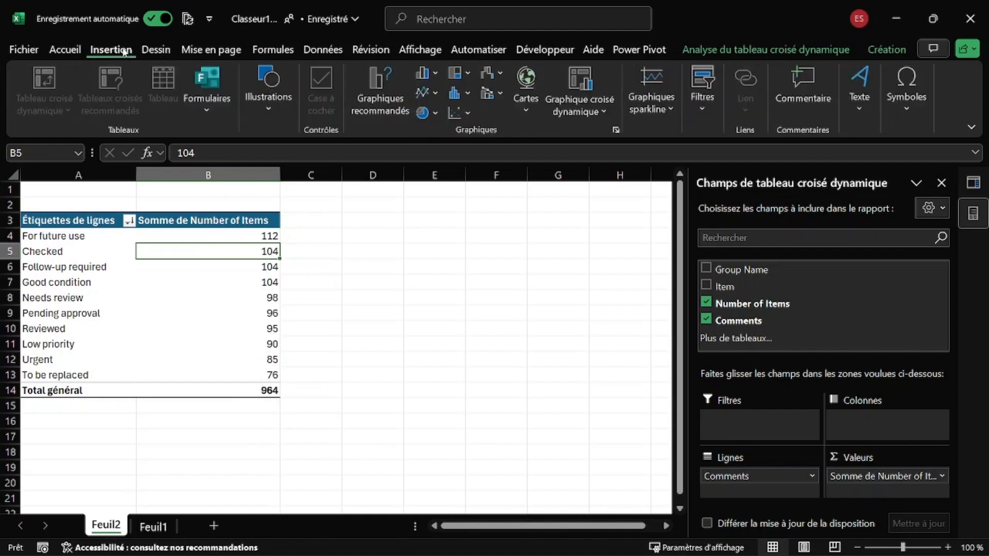
pyautogui.click(583, 82)
pyautogui.moveTo(479, 212)
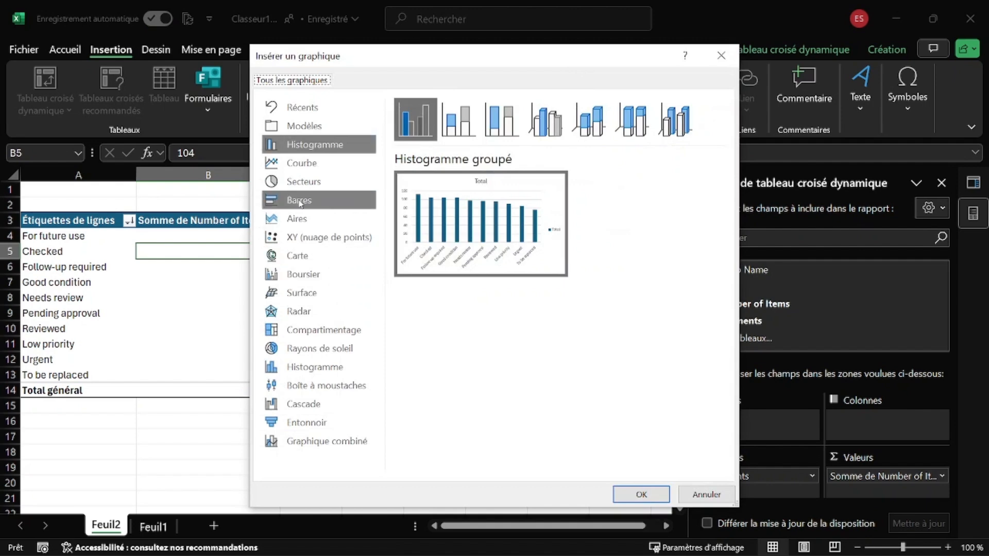
pyautogui.click(300, 202)
pyautogui.moveTo(552, 245)
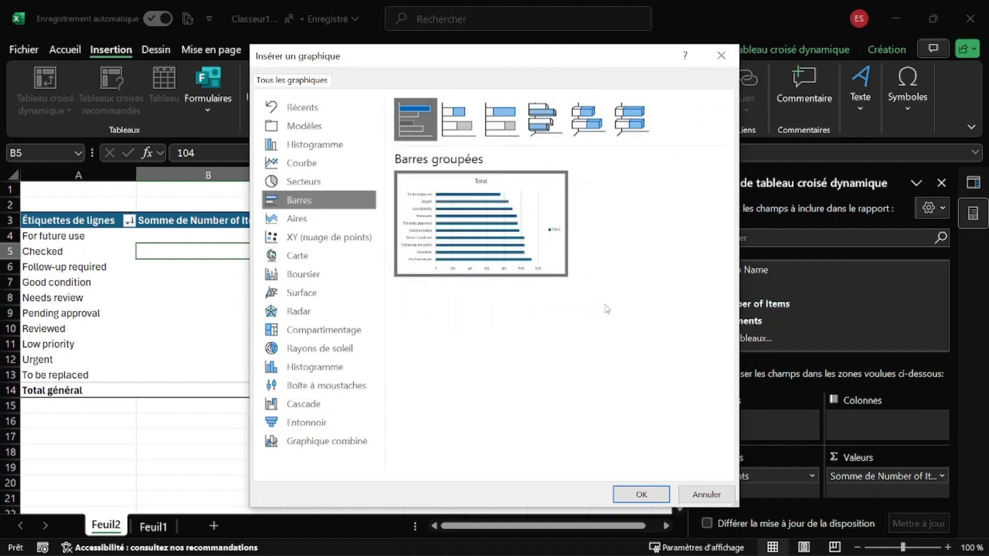
pyautogui.click(641, 494)
pyautogui.moveTo(304, 248); pyautogui.dragTo(437, 221)
# Hide all field buttons on the PivotChart and delete its Total legend
pyautogui.rightClick(385, 222)
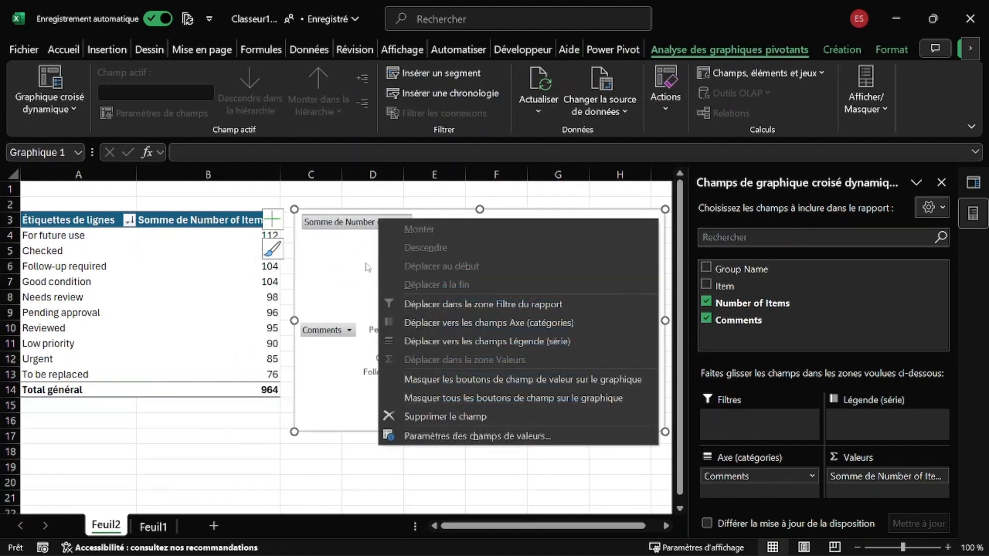
pyautogui.click(452, 398)
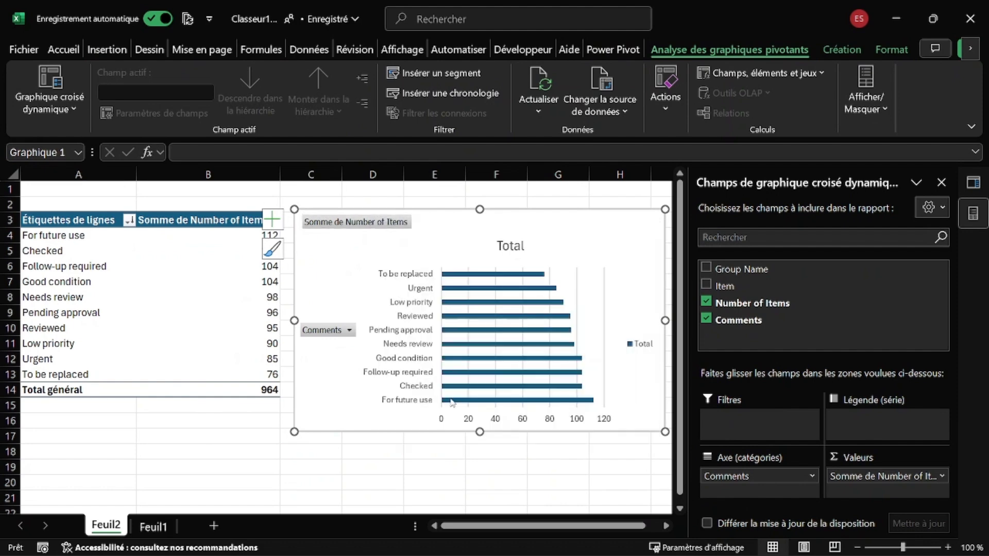
pyautogui.click(641, 340)
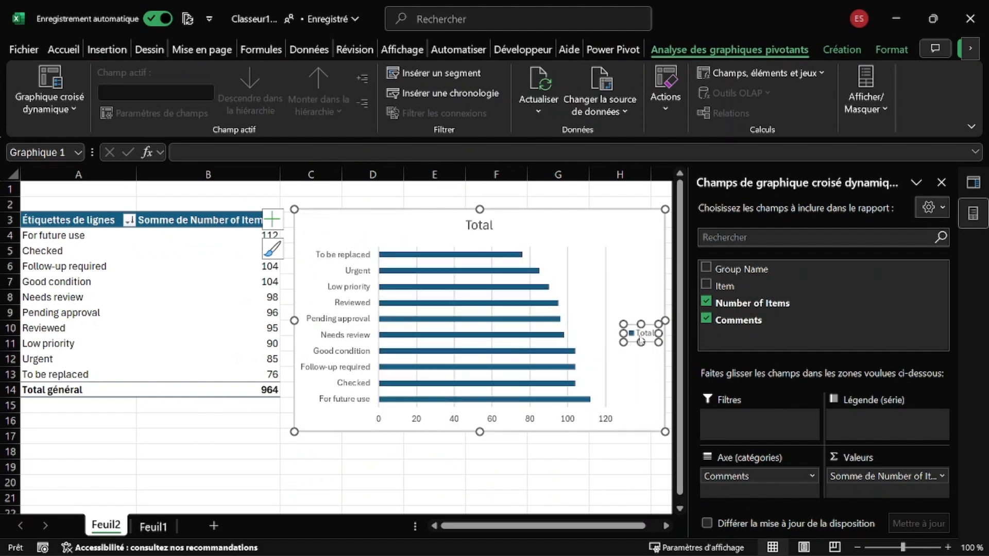
pyautogui.press('Delete')
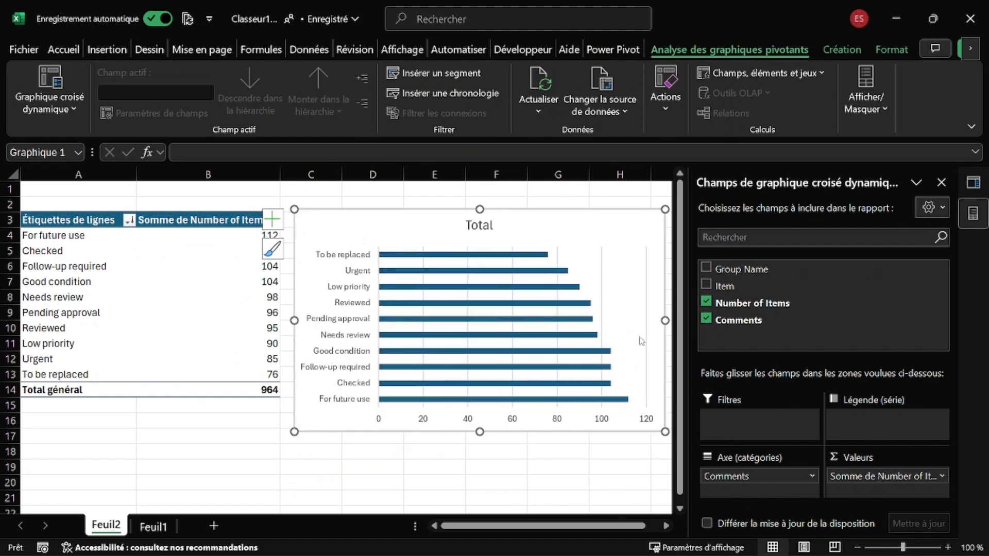
# Reverse the order of the comment categories on the PivotChart's vertical axis (Abscisses en ordre inverse)
pyautogui.click(354, 402)
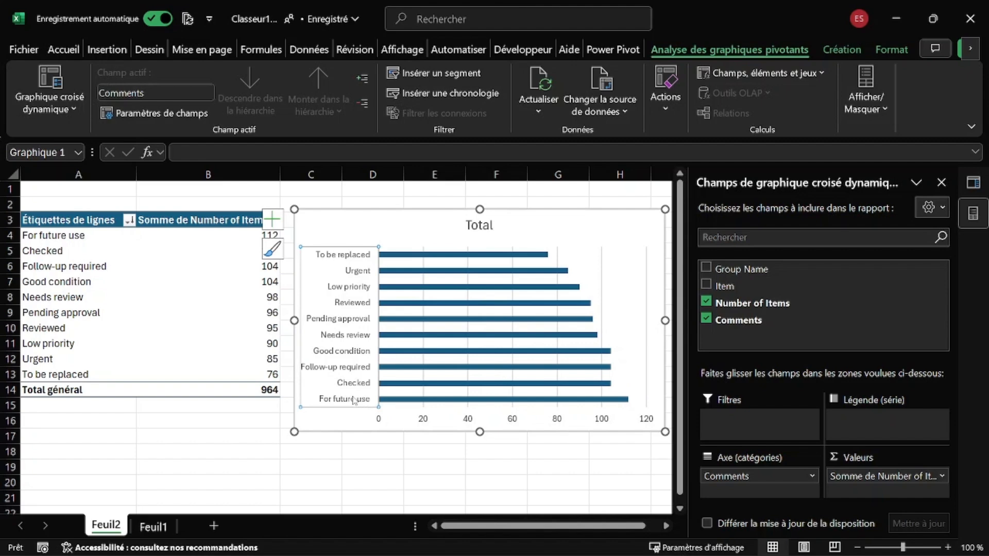
pyautogui.doubleClick(354, 401)
pyautogui.scroll(-3, 816, 380)
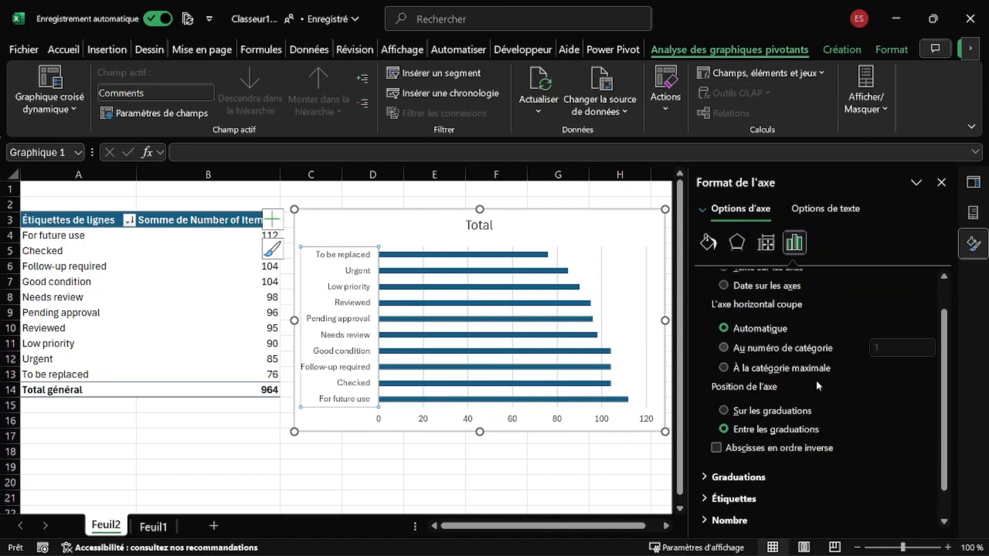
pyautogui.click(716, 448)
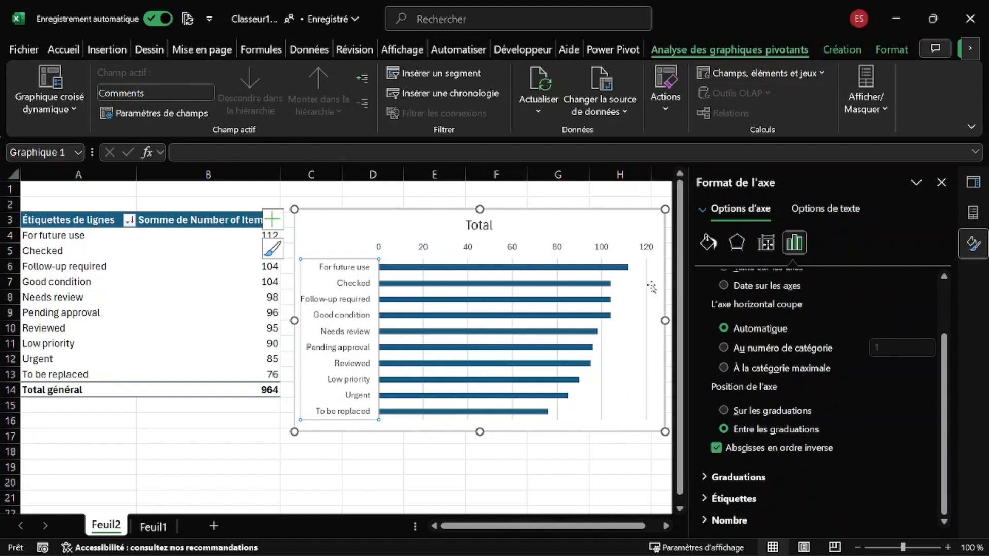
# Set the gap width (Largeur de l'intervalle) of the PivotChart's bar series to 50 % and deselect the chart
pyautogui.click(594, 267)
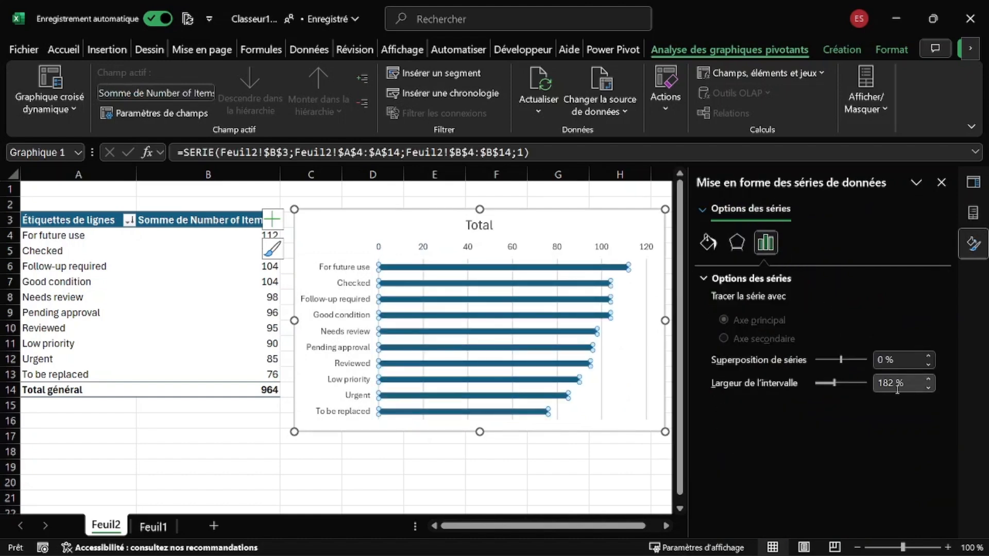
pyautogui.moveTo(891, 382); pyautogui.dragTo(877, 386)
pyautogui.write('50')
pyautogui.press('Return')
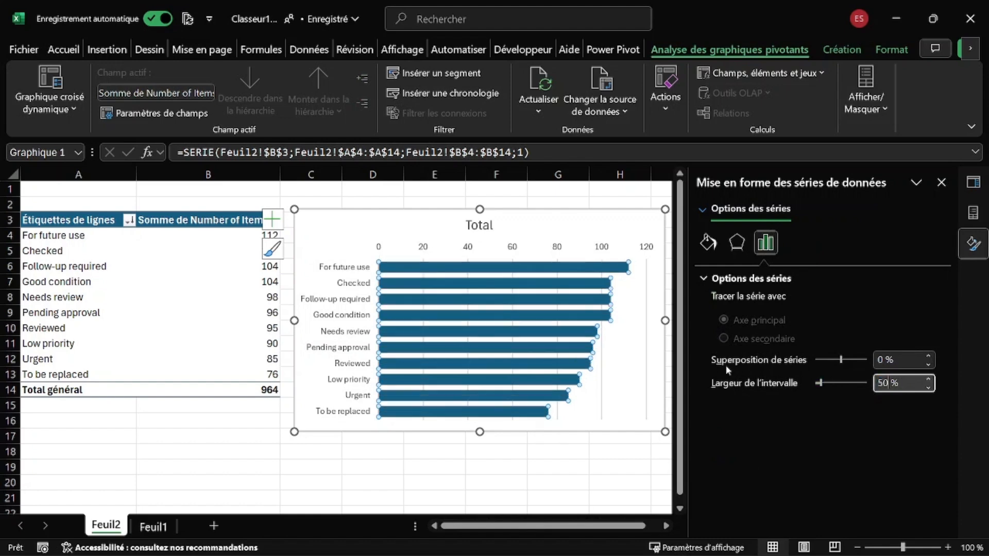
pyautogui.click(581, 463)
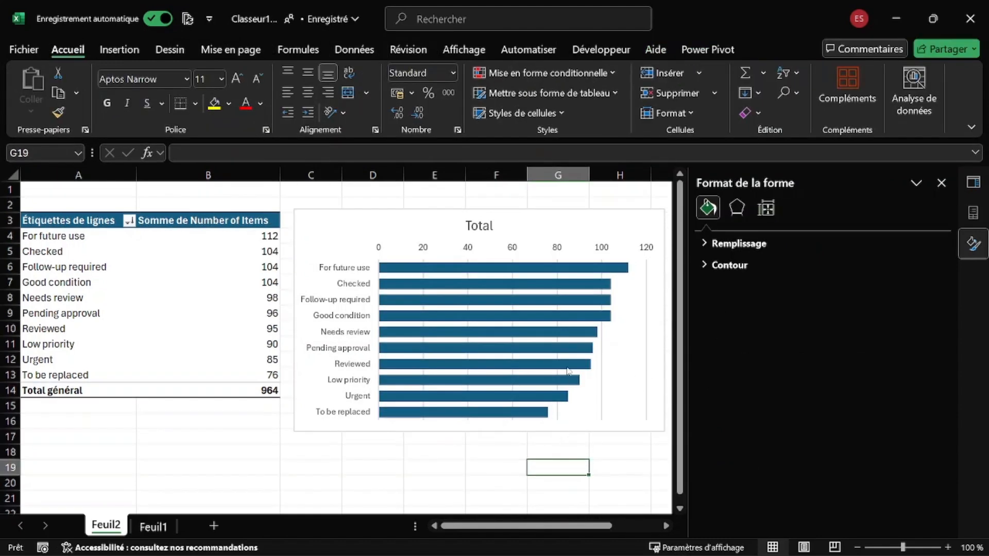
pyautogui.click(629, 189)
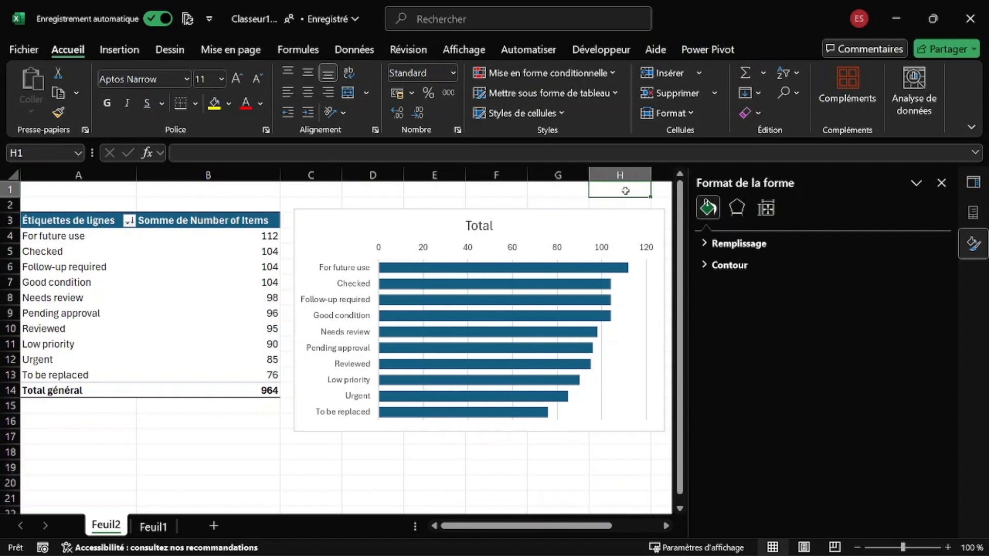
# Switch to SetData02.pdf in the browser, review its remaining pages through page 7, and return to the Excel workbook to compare the summary
pyautogui.hotkey('alt', 'Tab')
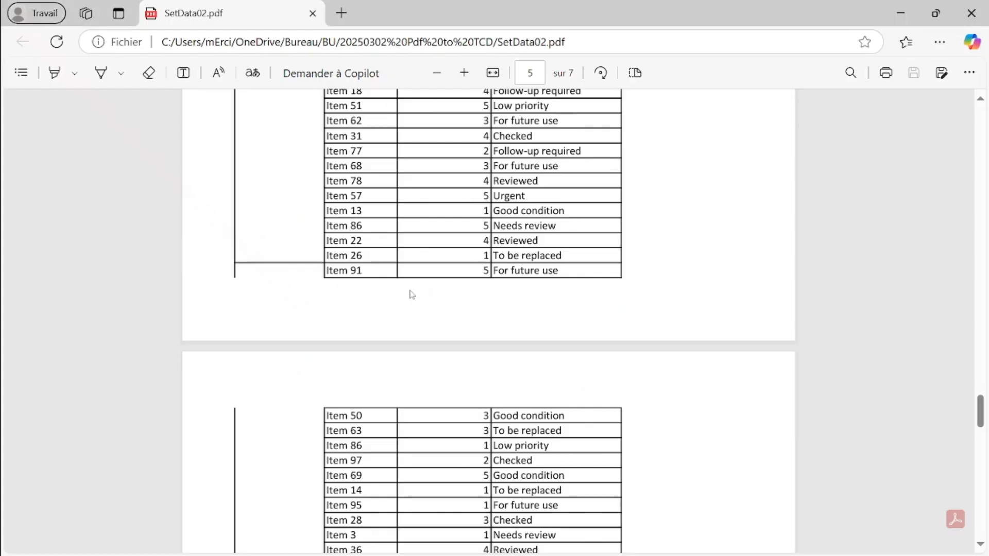
pyautogui.scroll(-10, 436, 287)
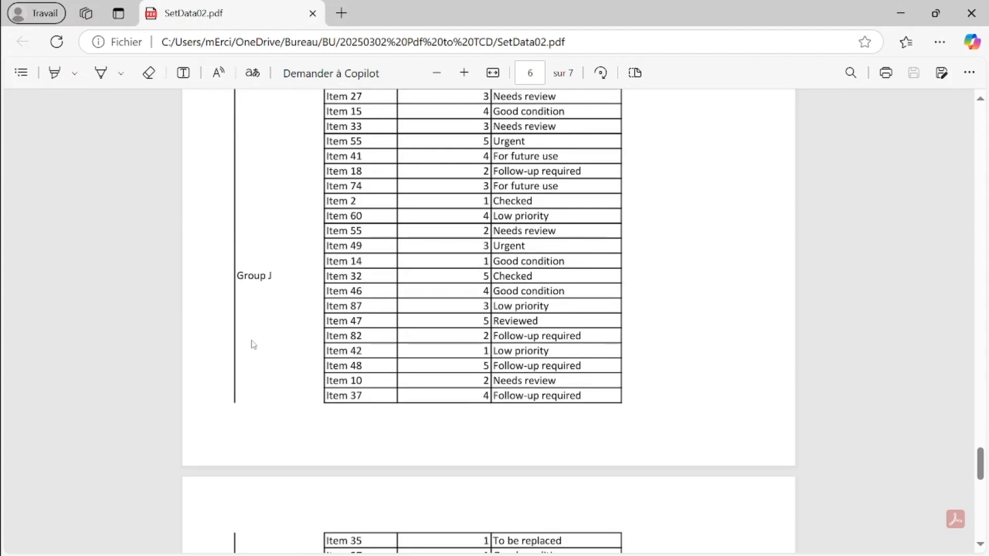
pyautogui.scroll(-5, 368, 471)
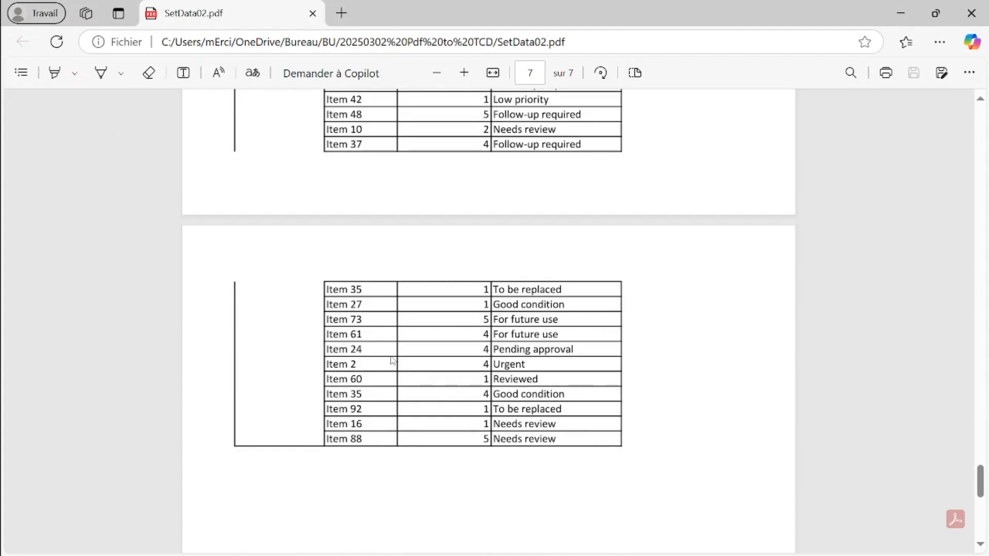
pyautogui.hotkey('alt', 'Tab')
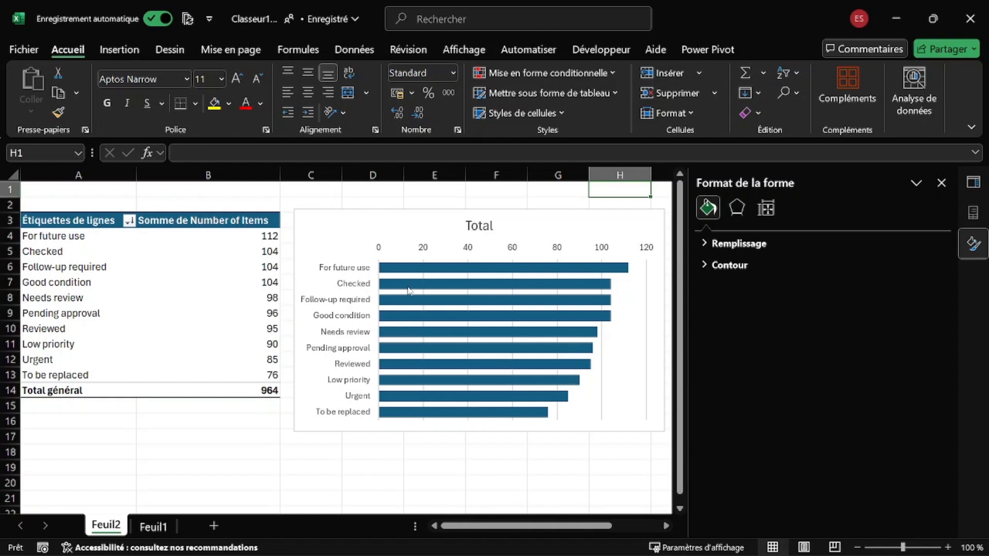
pyautogui.moveTo(407, 289)
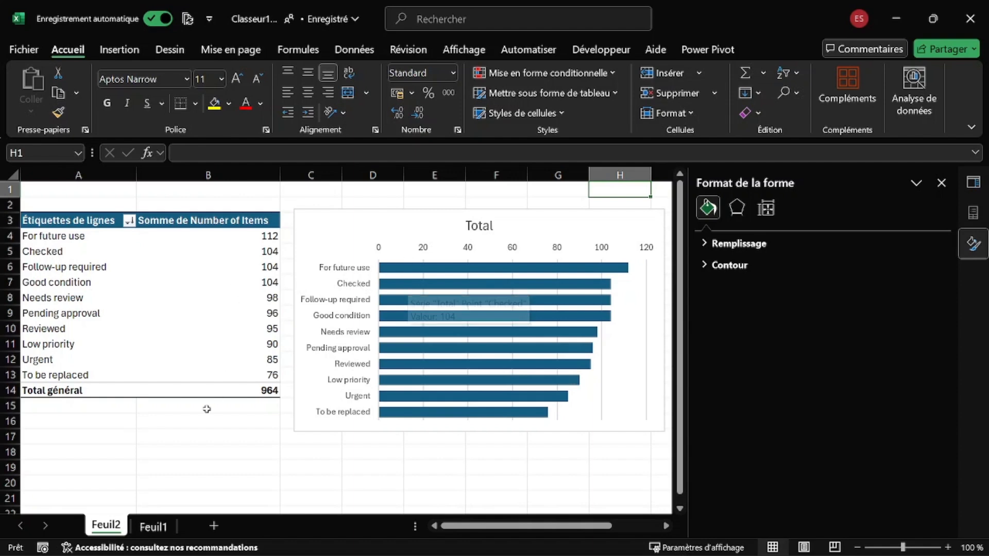